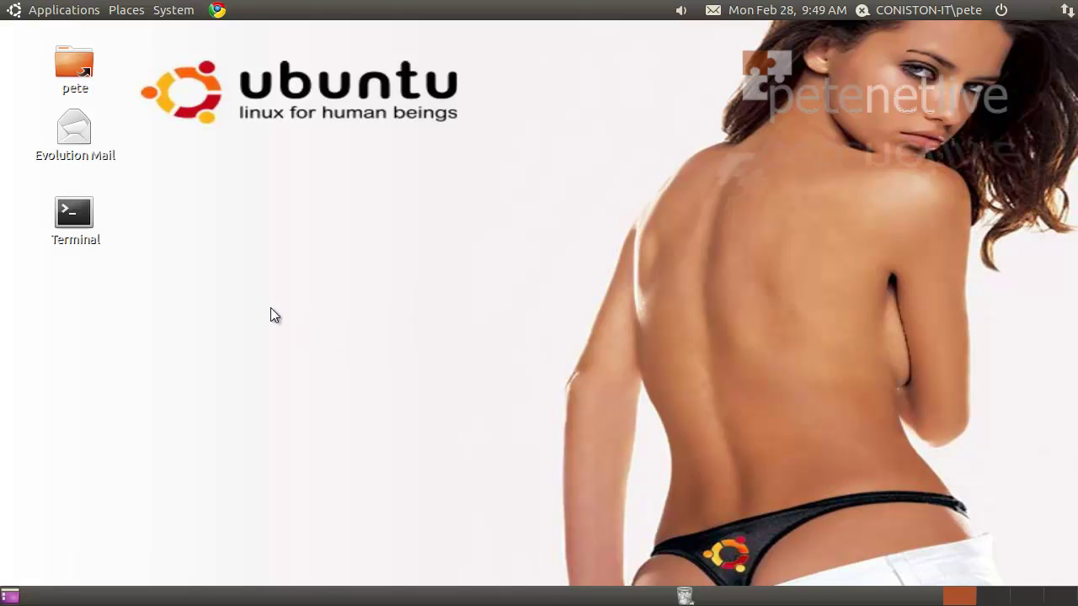
Launch Synaptic Package Manager from the System > Administration menu.
left_click(165, 15)
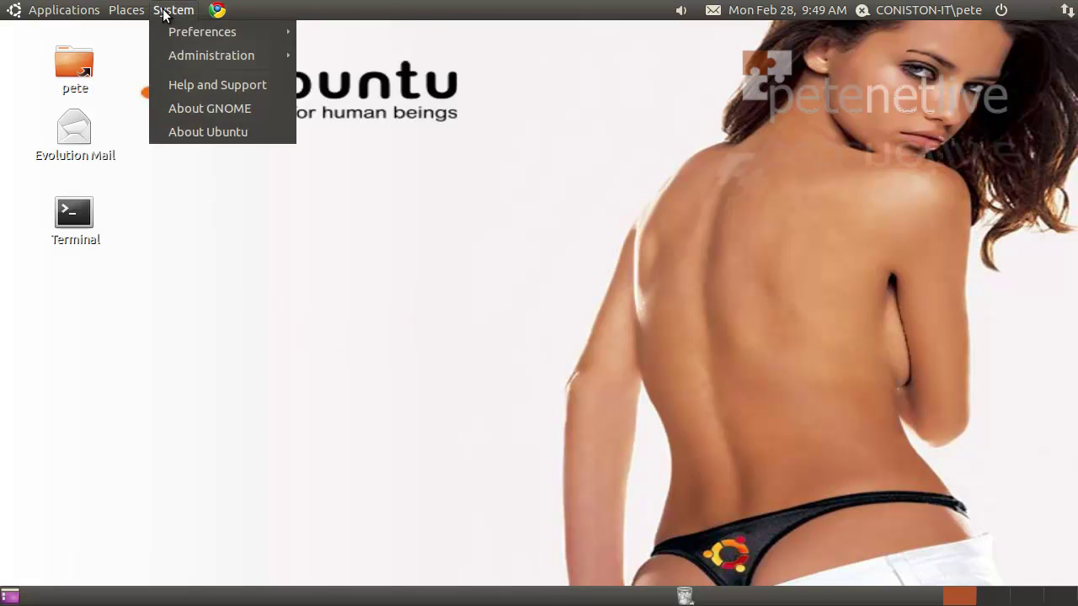
mouse_move(173, 52)
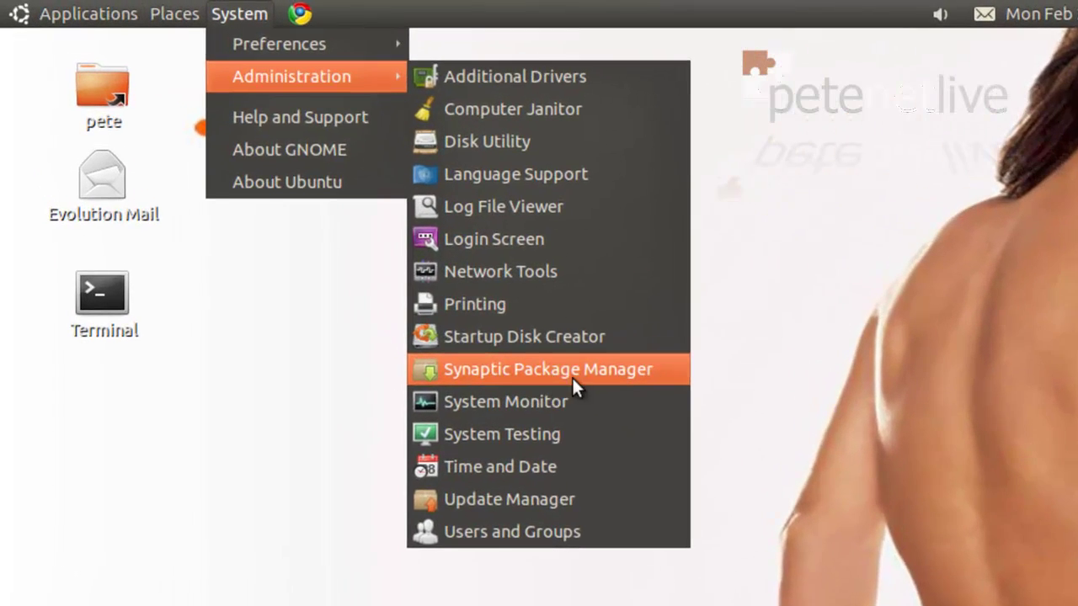
left_click(639, 391)
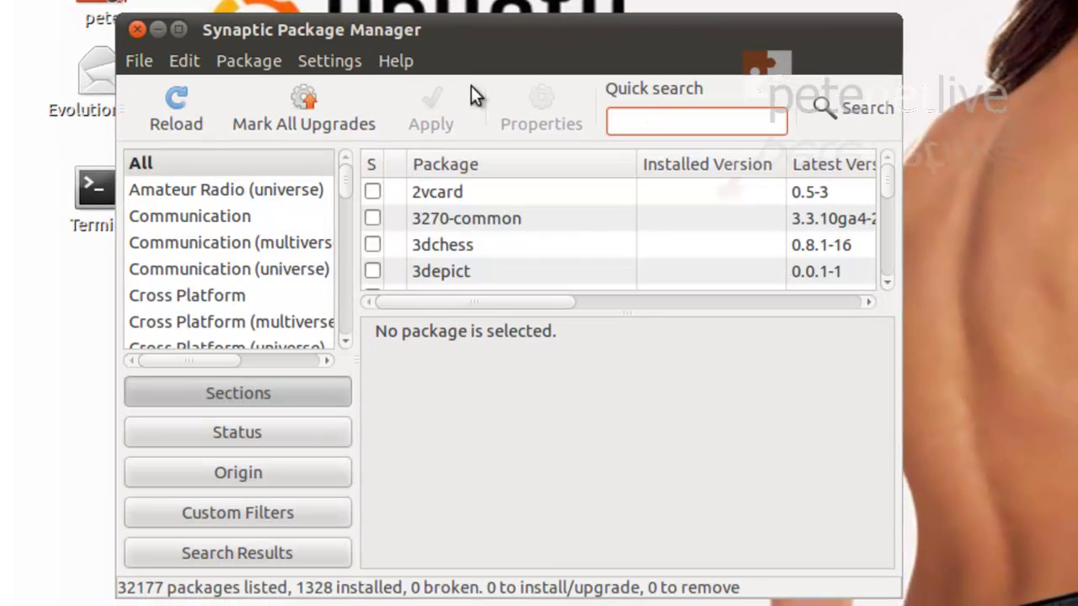
In Repositories, run Select Best Server and choose ubuntu.retrosnub.co.uk as the download server.
left_click(331, 66)
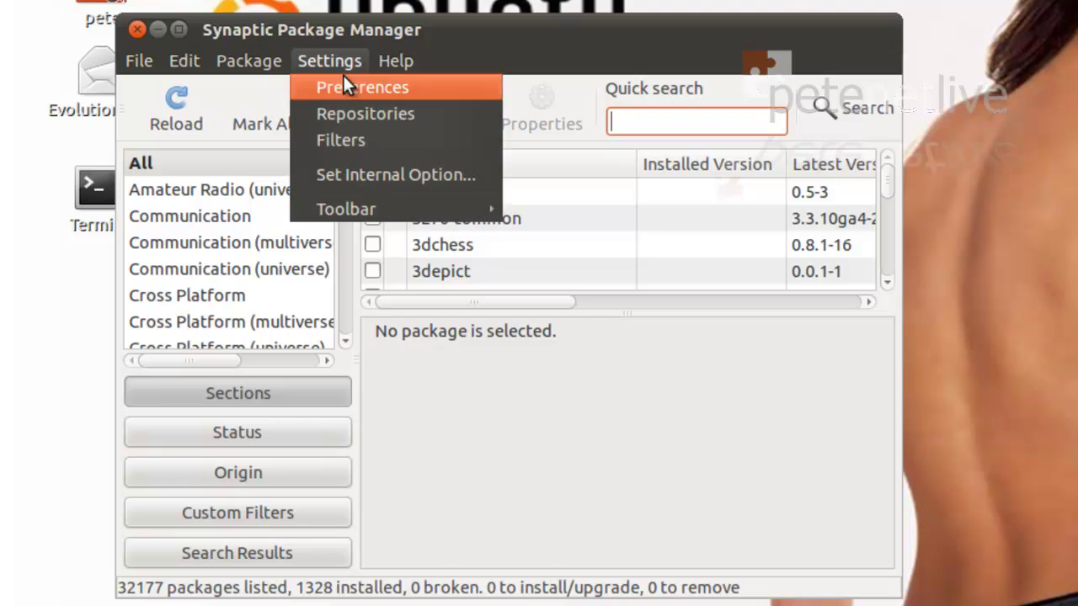
left_click(352, 112)
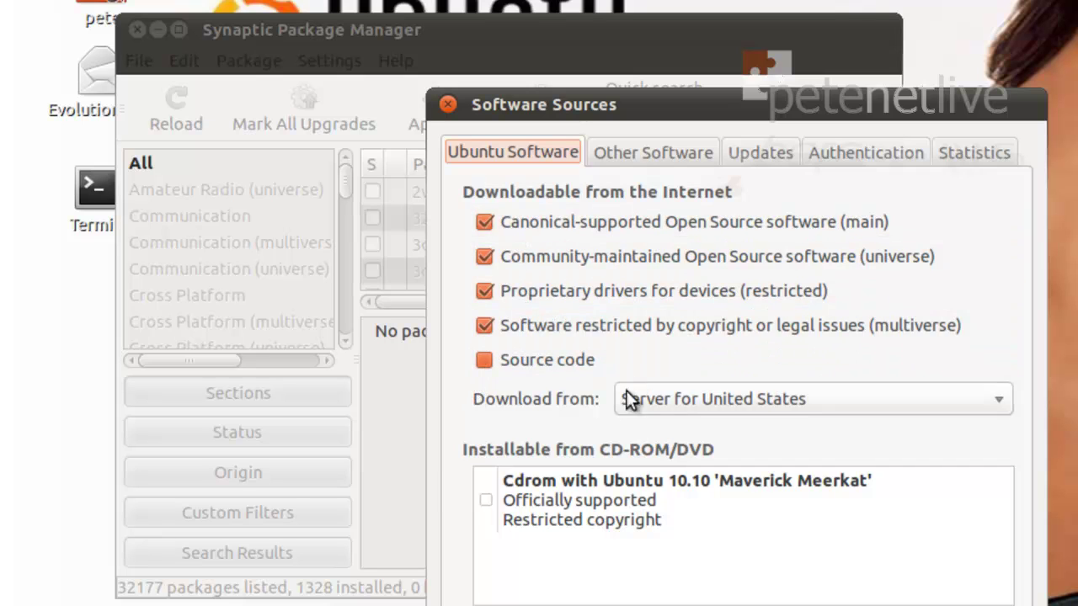
left_click(779, 403)
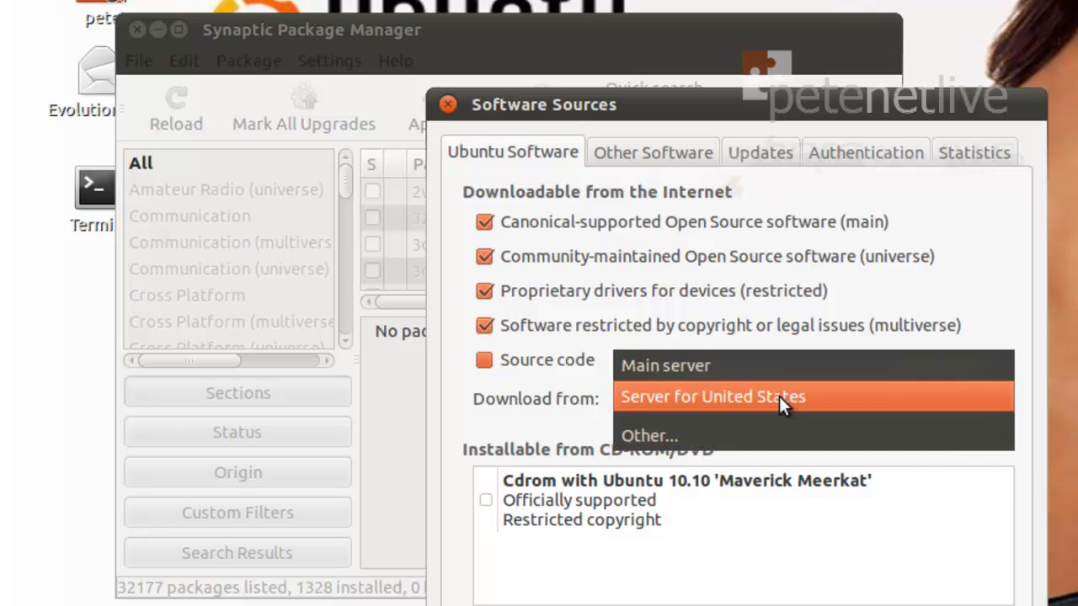
left_click(750, 436)
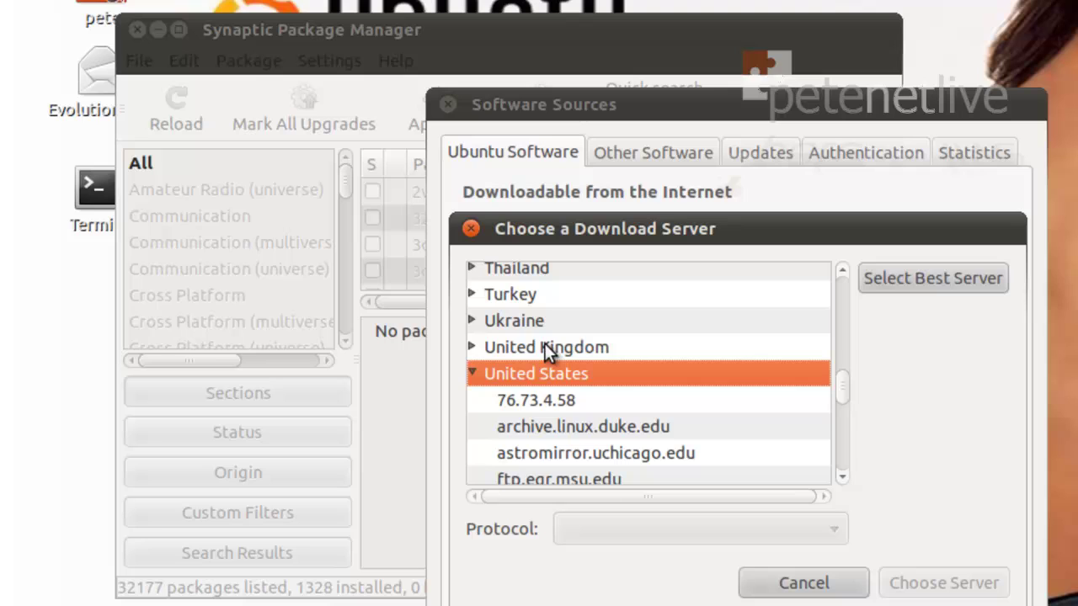
left_click(952, 279)
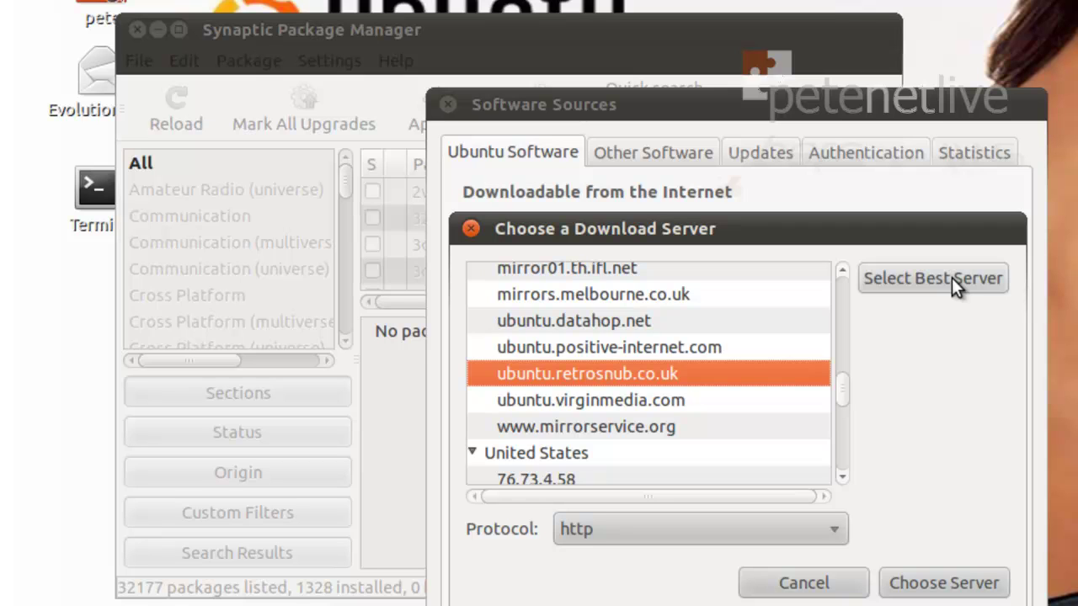
left_click(942, 584)
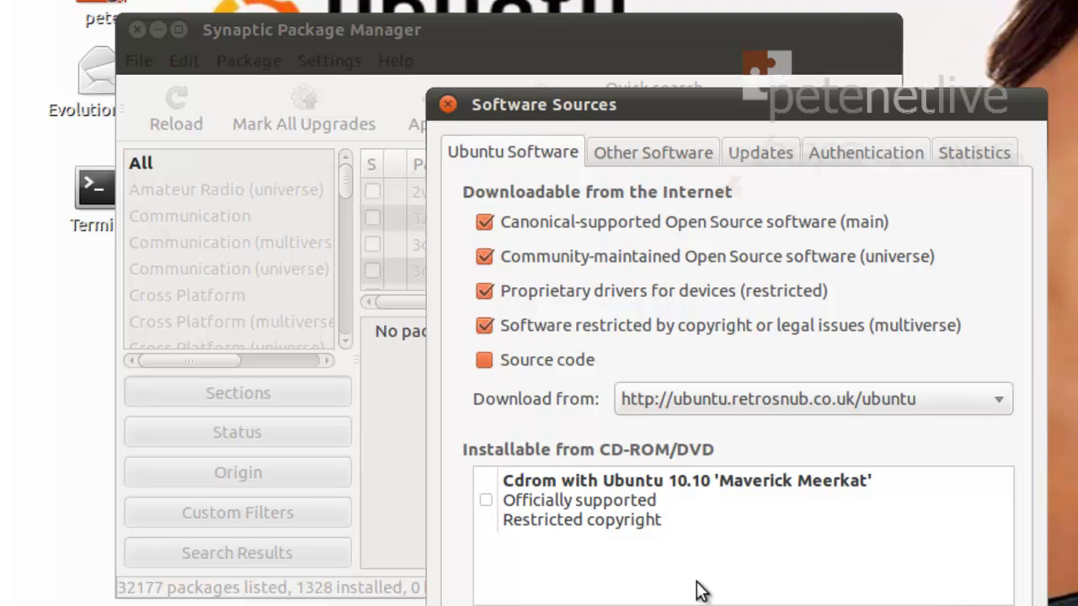
Close Software Sources, silence the repositories-changed notice permanently, and reload package information.
left_click(638, 155)
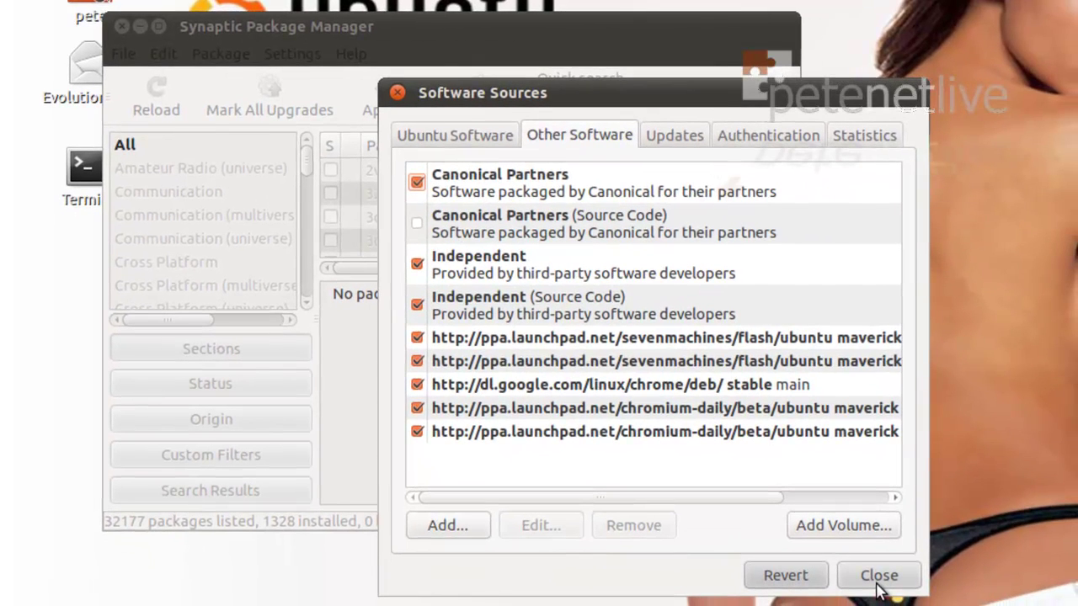
left_click(667, 145)
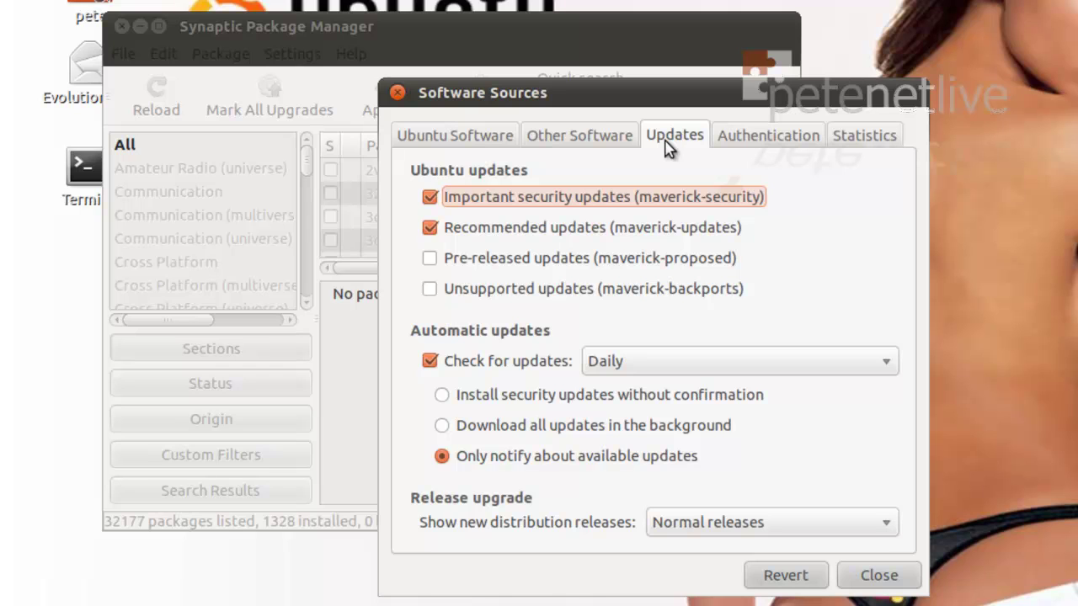
left_click(885, 575)
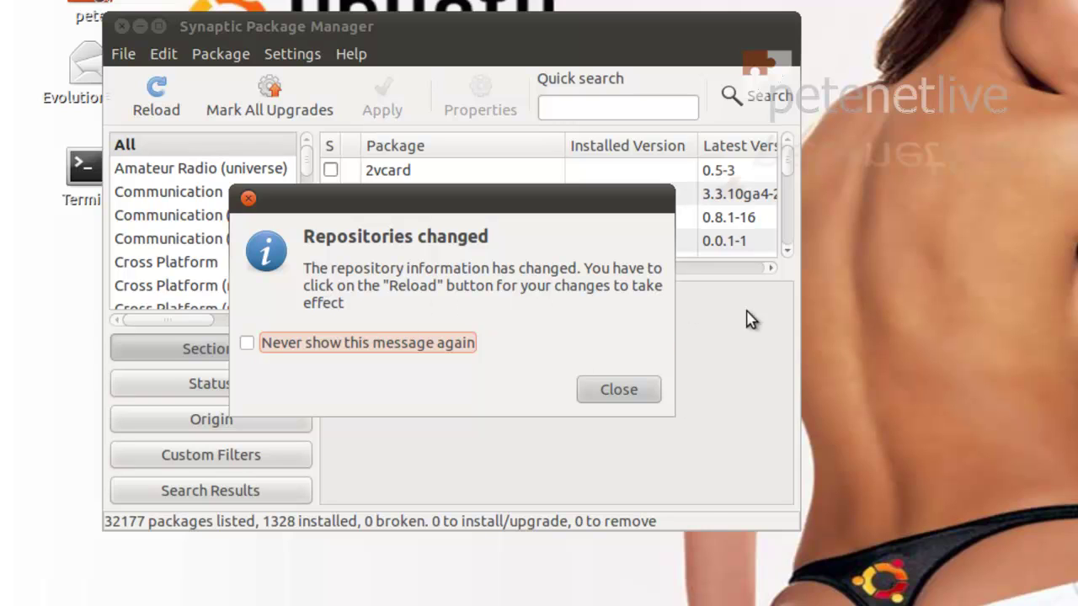
left_click(247, 344)
left_click(619, 395)
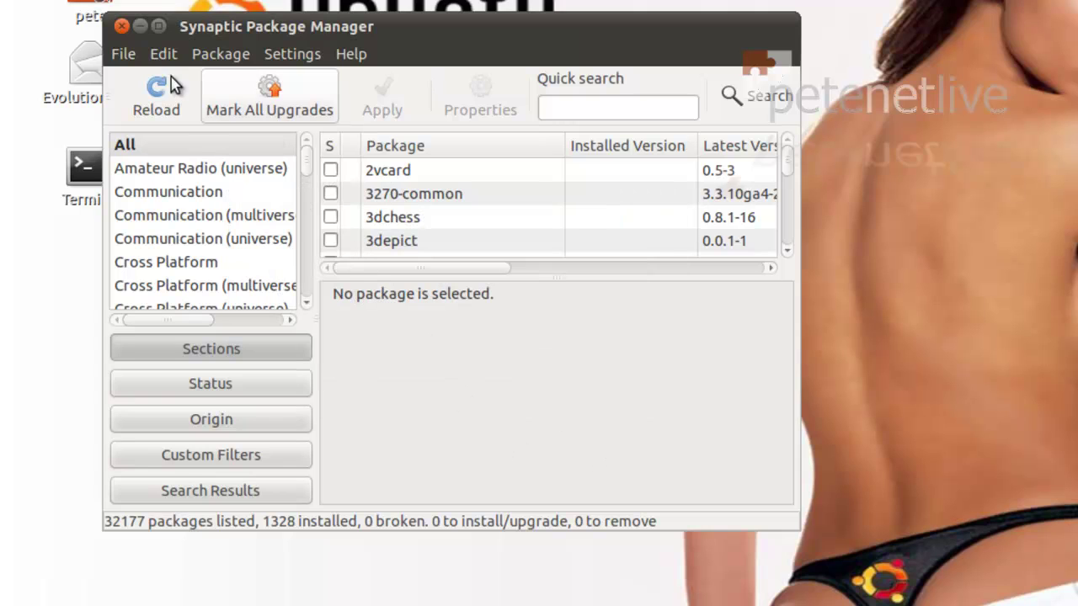
left_click(151, 105)
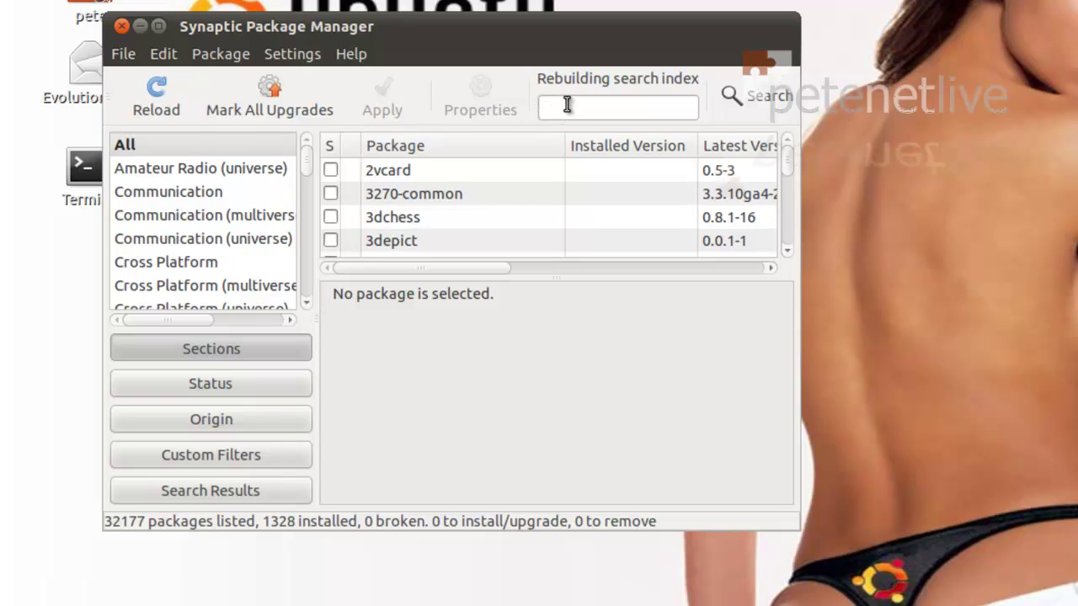
Search 'ubuntu-restricted' and mark ubuntu-restricted-extras plus its required packages (77 total) for installation.
left_click(568, 104)
type("ubuntu")
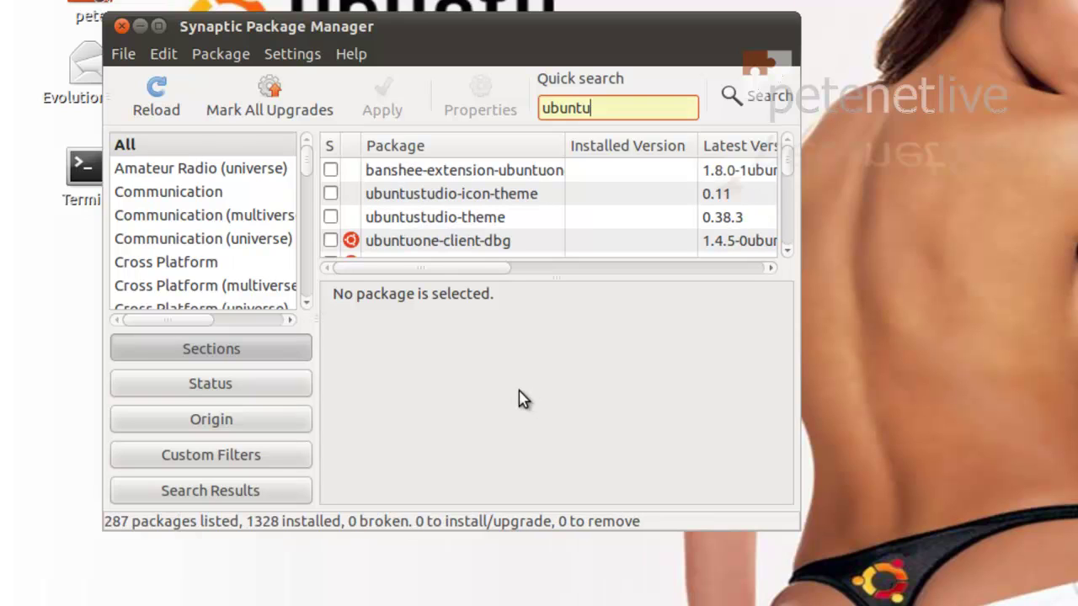
type("-restricted")
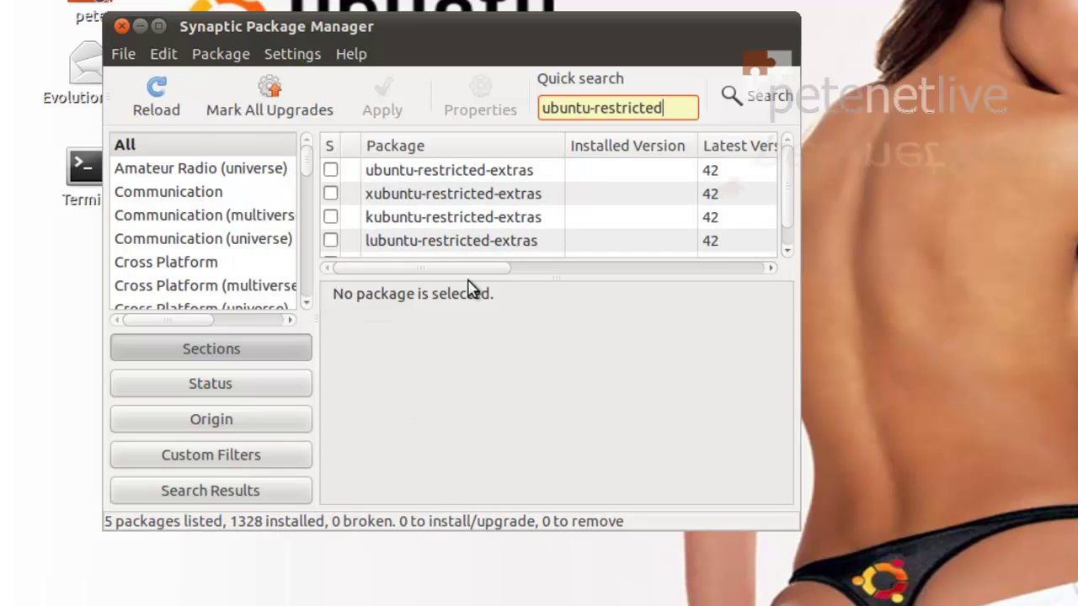
mouse_move(789, 199)
left_mouse_down()
mouse_move(800, 229)
mouse_move(800, 187)
left_mouse_up()
left_click(331, 171)
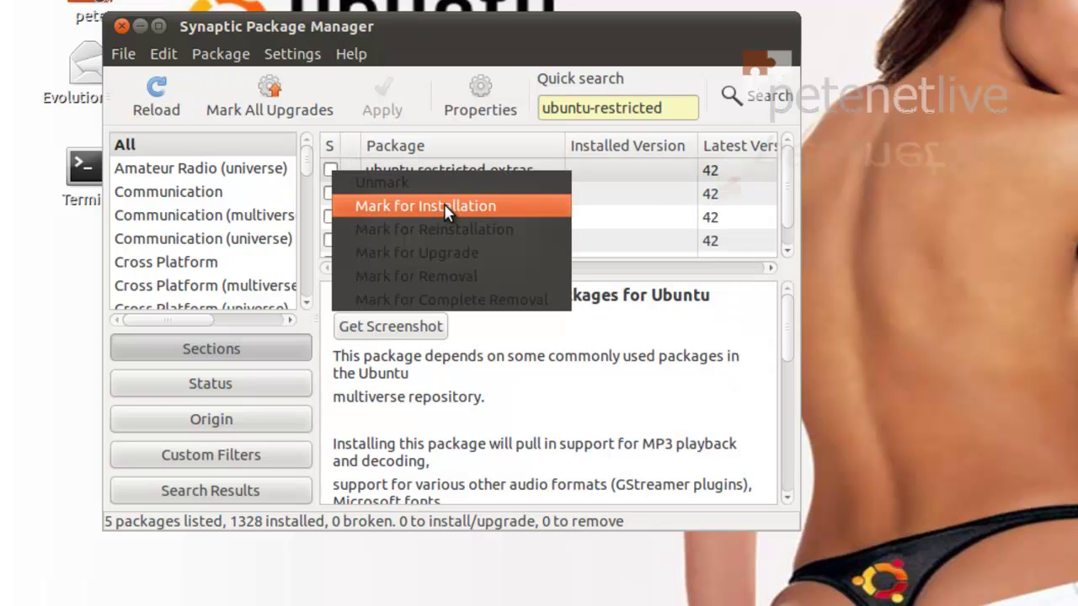
left_click(462, 206)
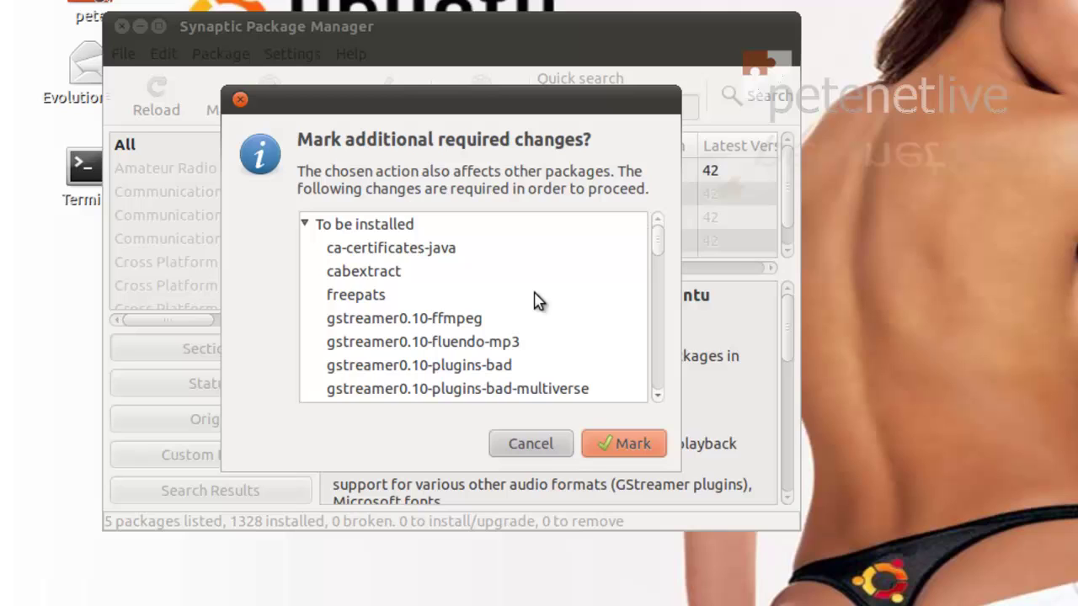
left_click(624, 444)
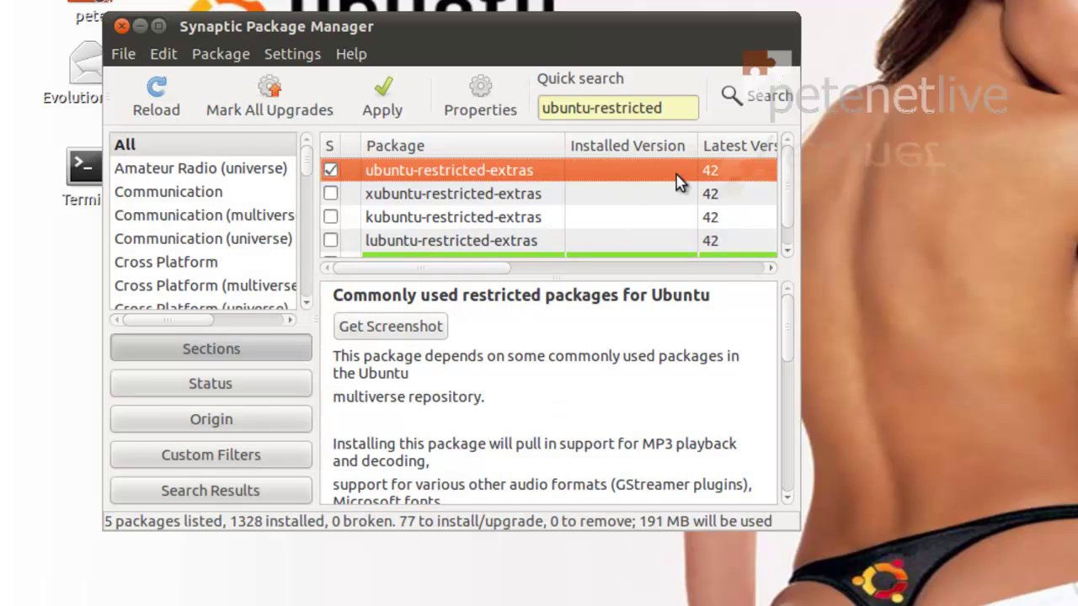
scroll(791, 211, "down", 1)
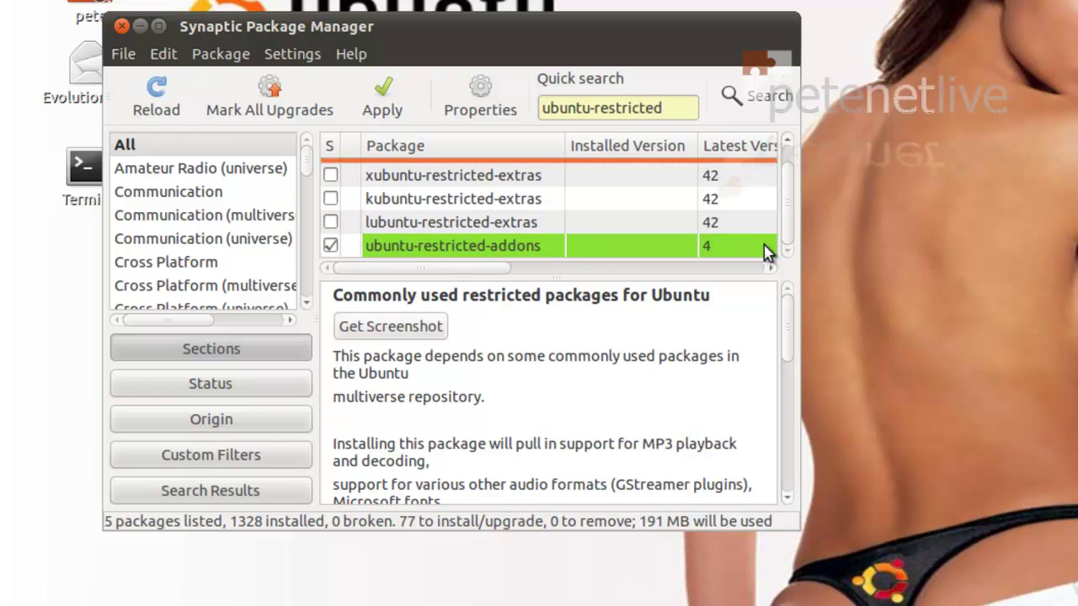
scroll(791, 198, "up", 1)
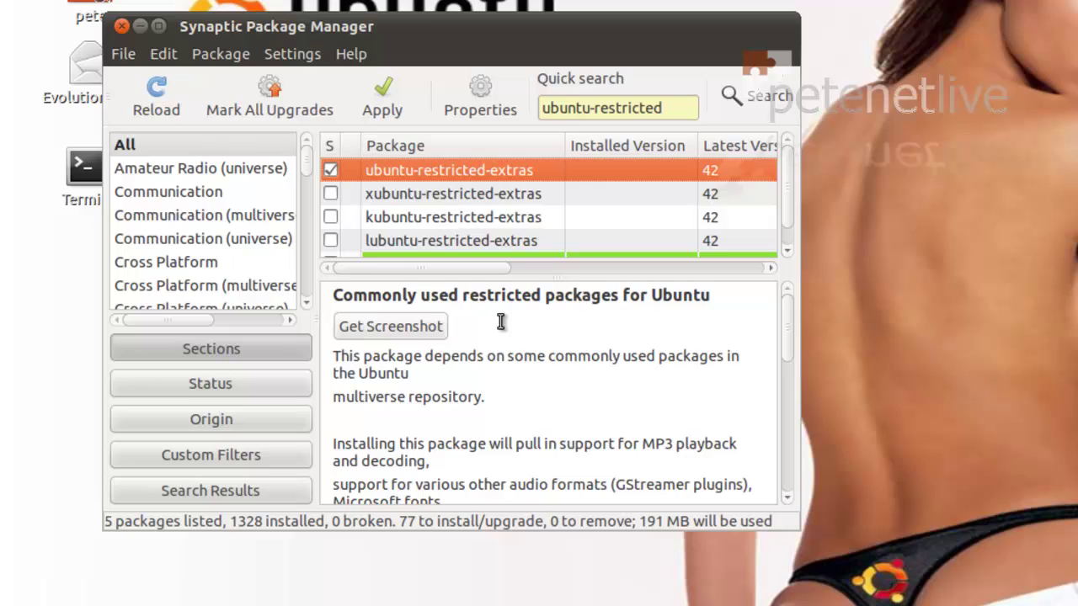
Apply the marked changes to start installing the restricted extras packages.
left_click(381, 100)
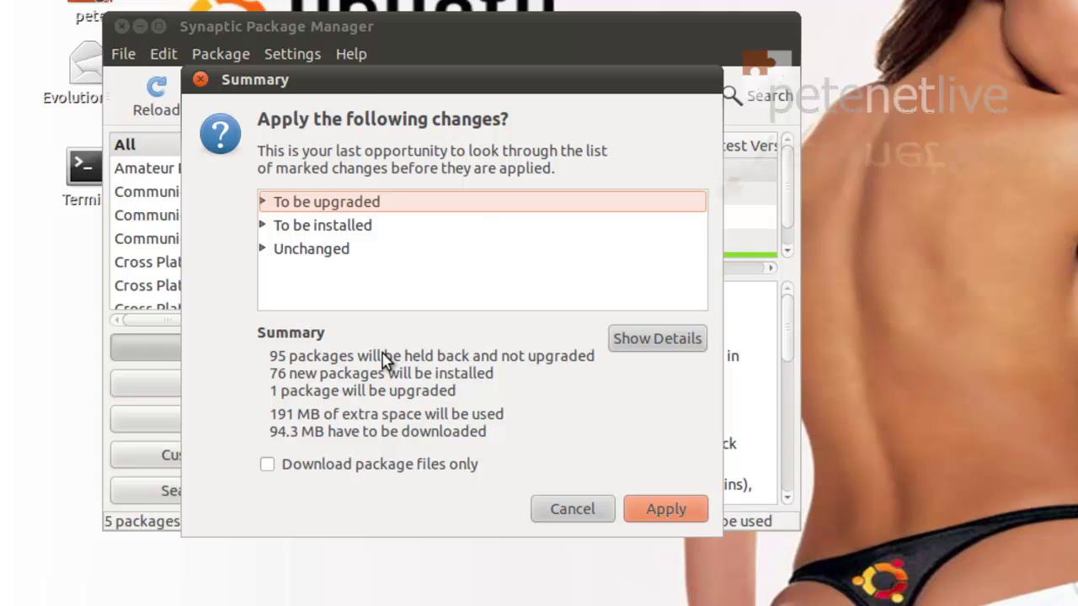
left_click(665, 510)
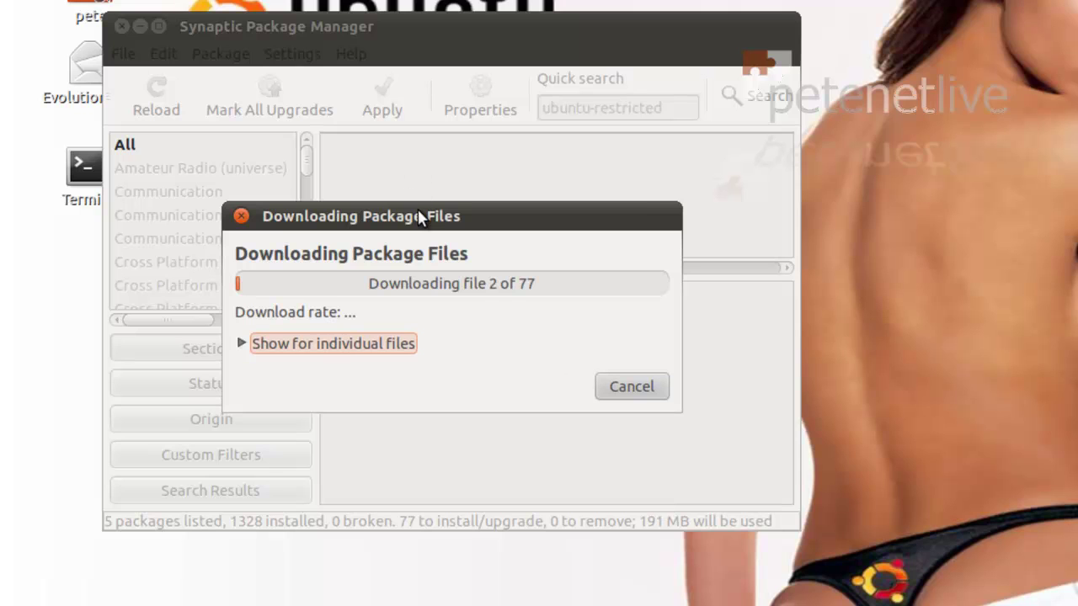
left_click_drag(397, 221, 256, 59)
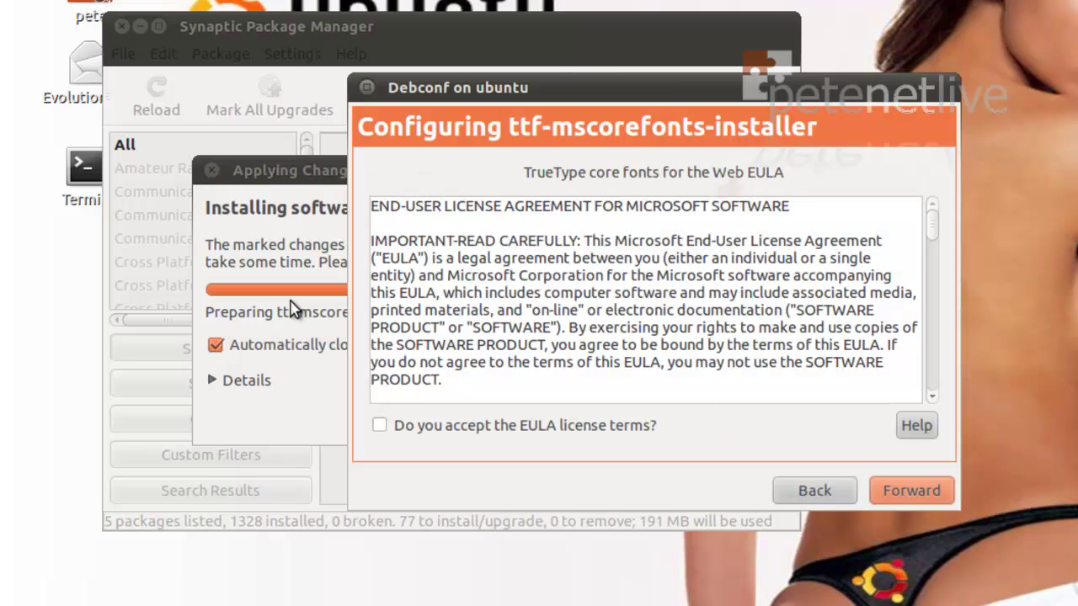
Accept the Microsoft fonts EULA, let the installation finish, and close Synaptic.
left_click(379, 425)
left_click(914, 491)
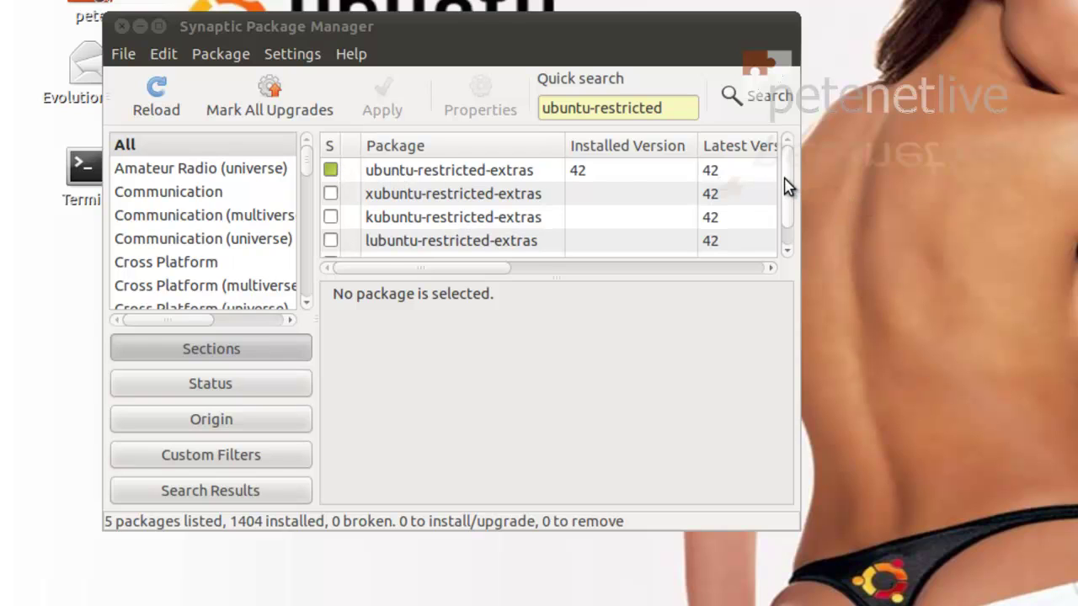
scroll(787, 193, "down", 2)
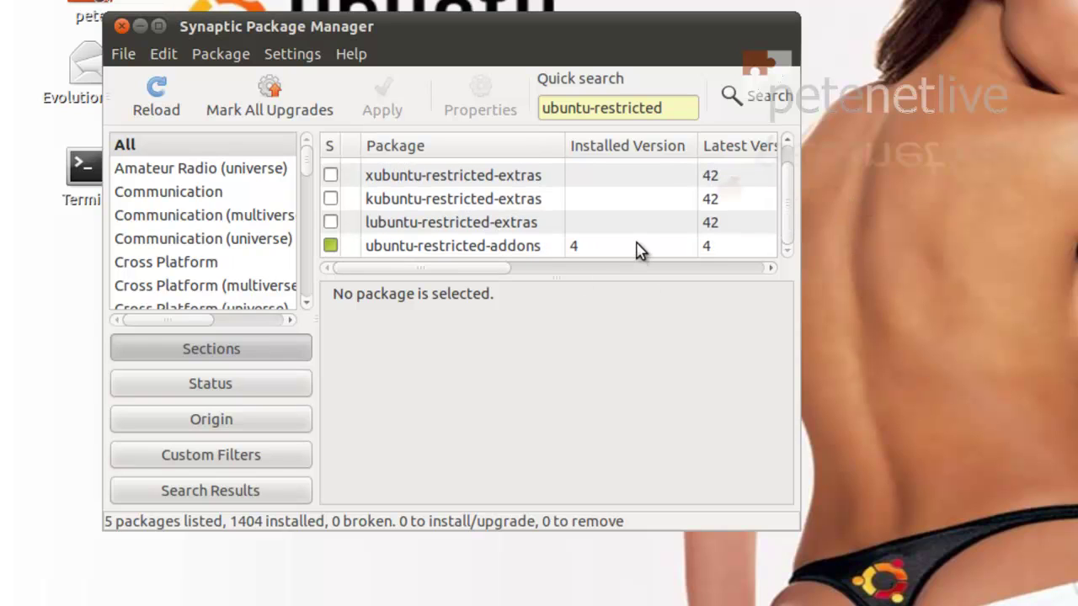
left_click(122, 27)
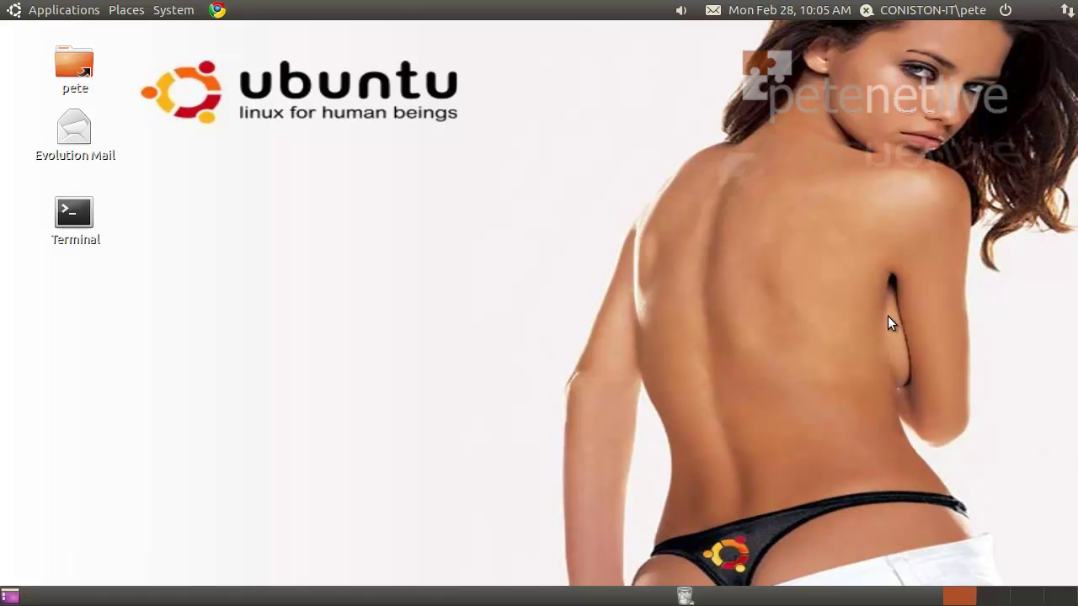
Launch Chrome, reload the Adobe Flash Player page, and view the Java Tester tab.
left_click(216, 10)
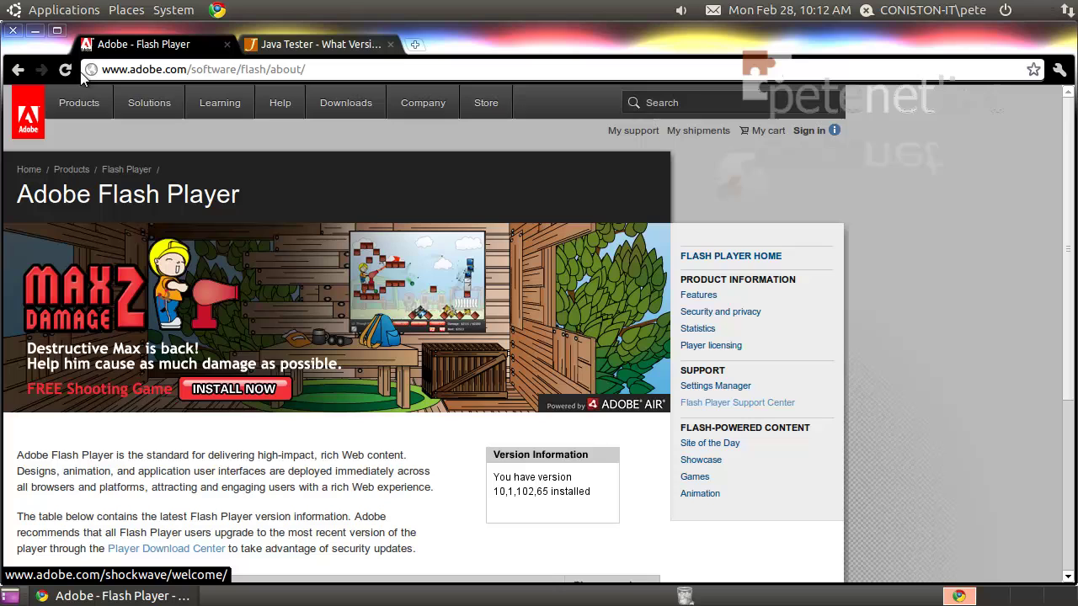
left_click(68, 70)
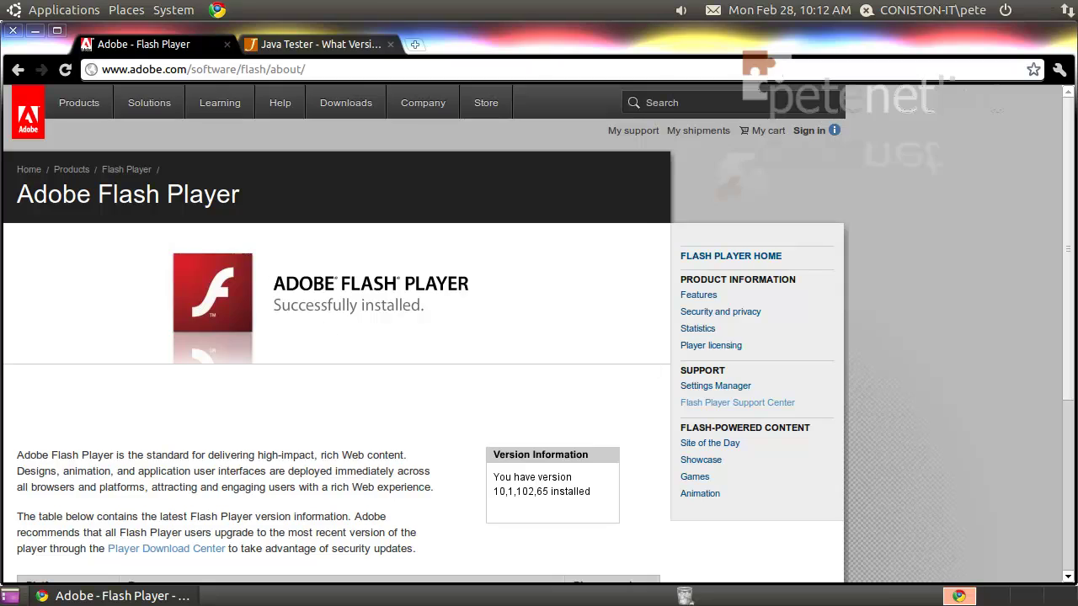
left_click(299, 46)
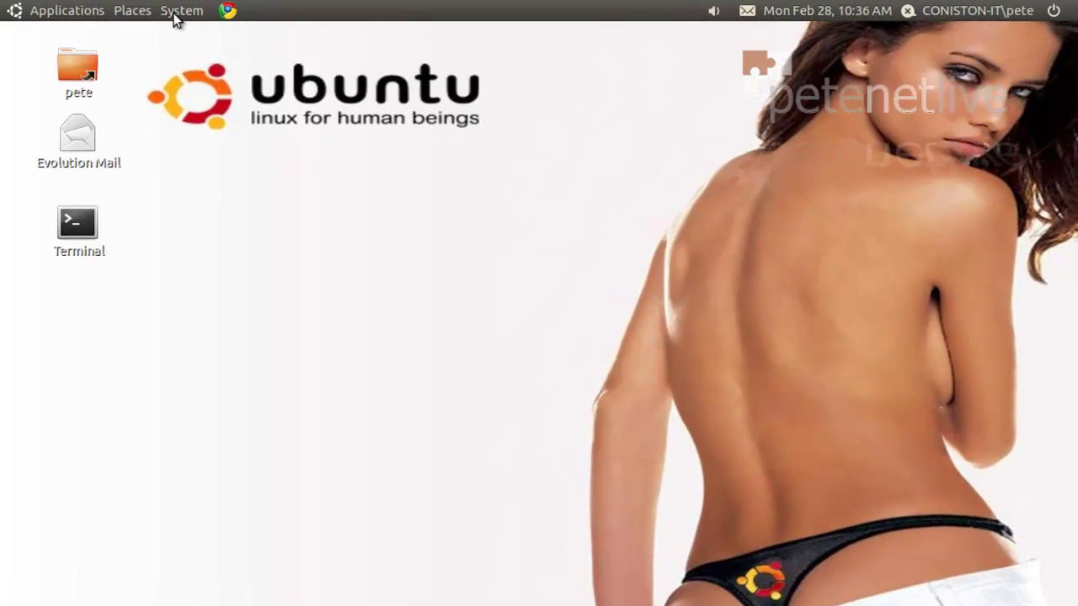
Relaunch Synaptic Package Manager and authenticate with the admin password.
left_click(171, 11)
mouse_move(181, 57)
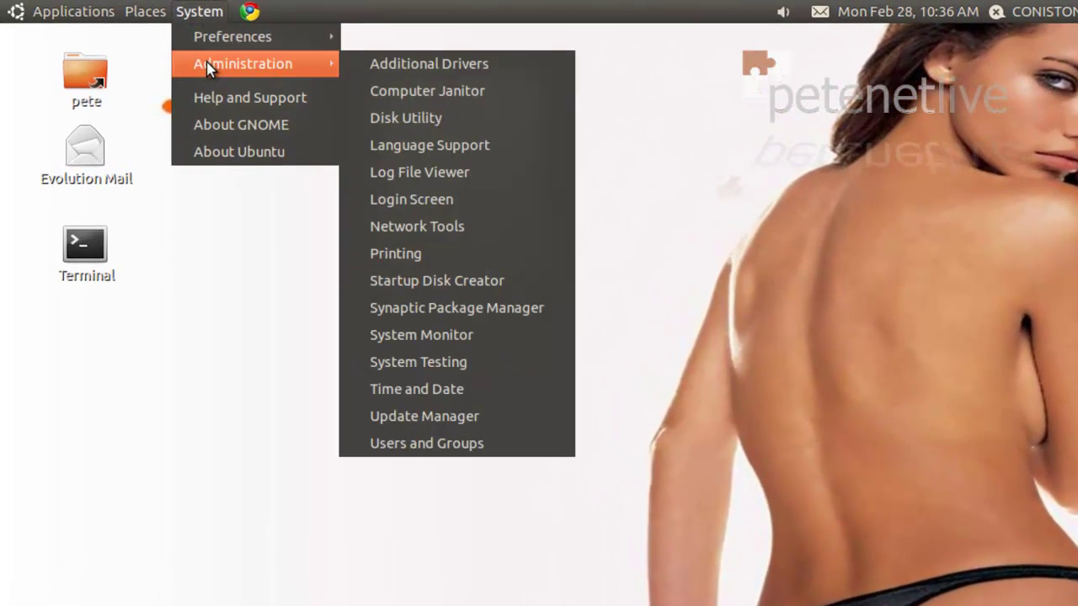
left_click(447, 316)
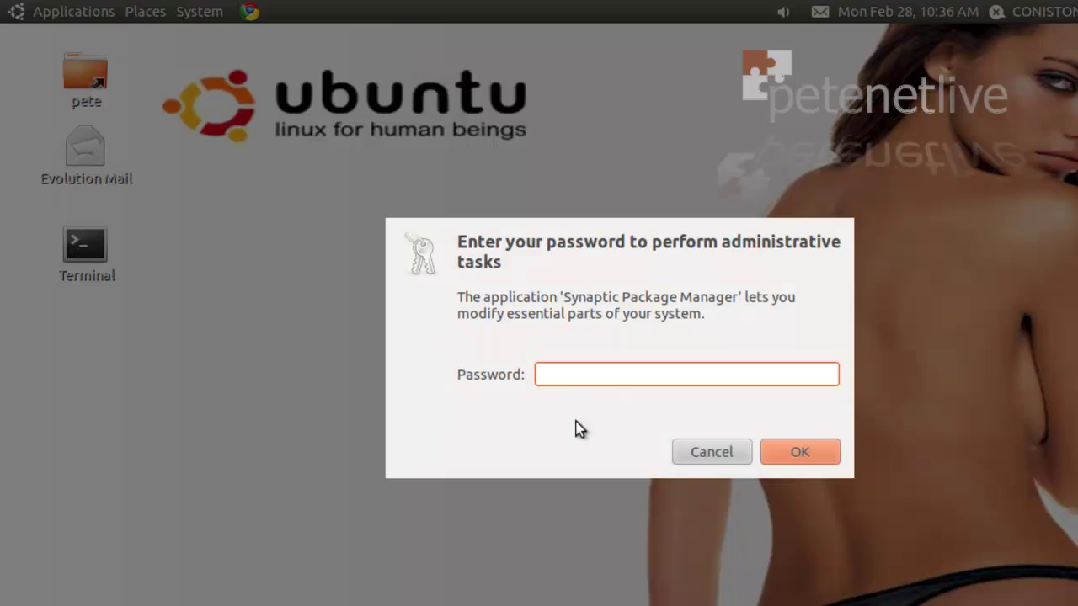
type("********")
key("Return")
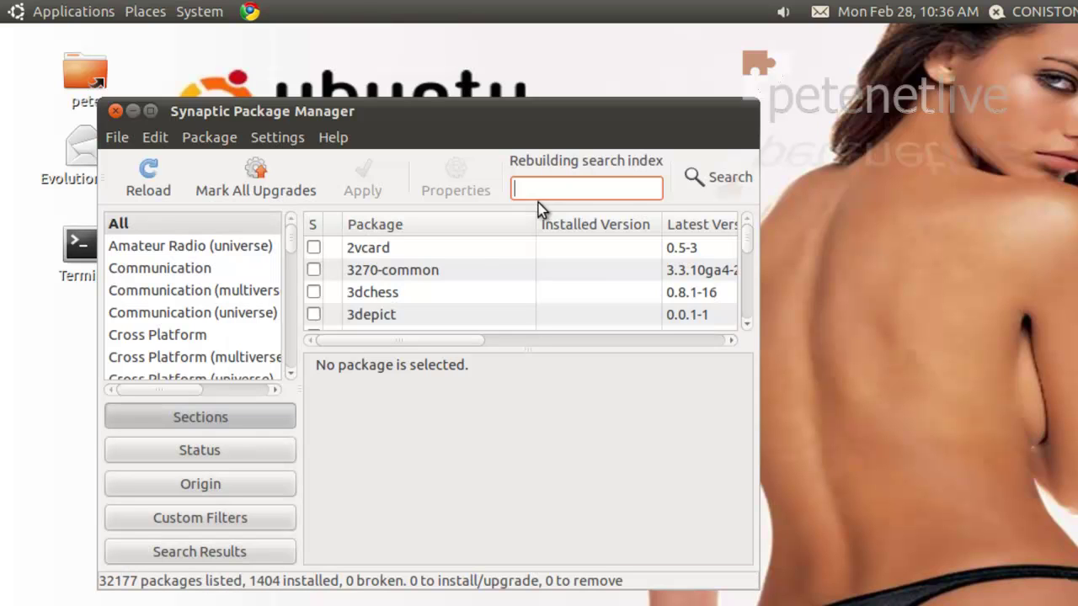
Search 'screenle', mark screenlets with its dependencies for installation, and apply the changes.
type("screenlet")
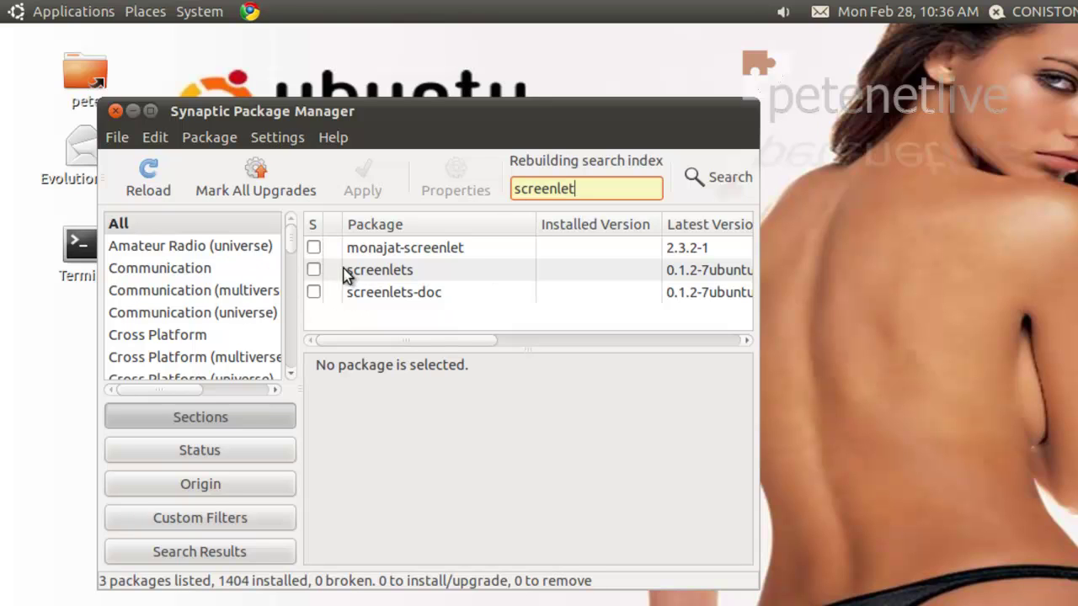
left_click(314, 273)
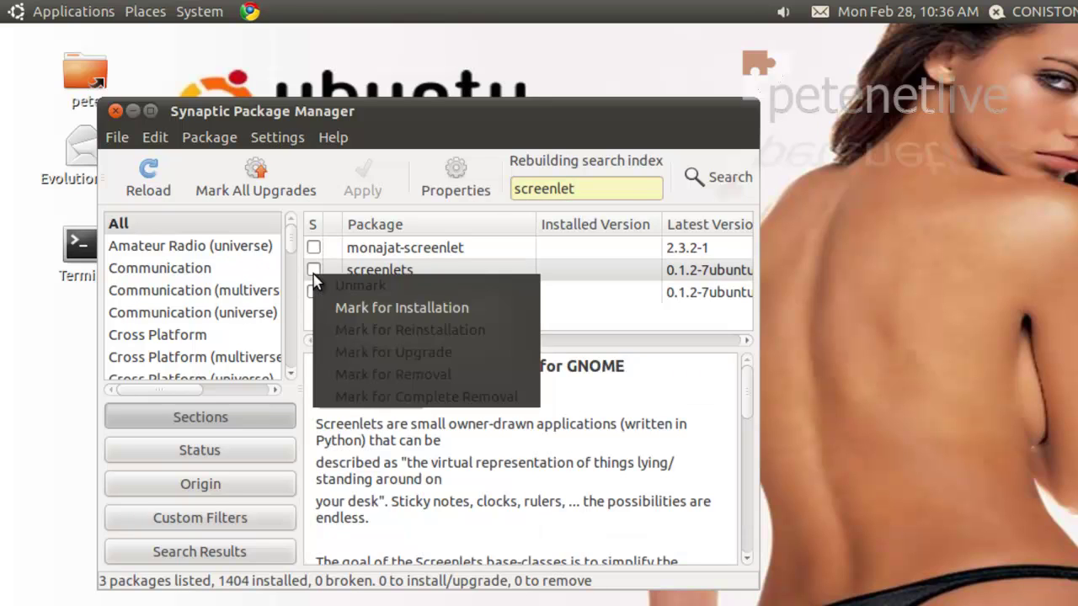
left_click(341, 307)
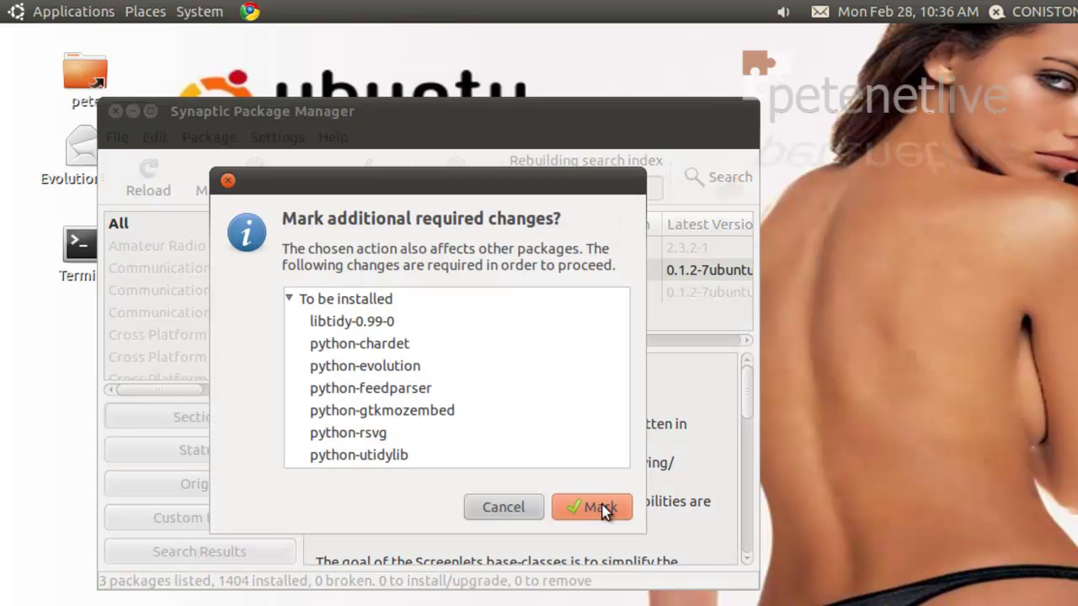
left_click(601, 510)
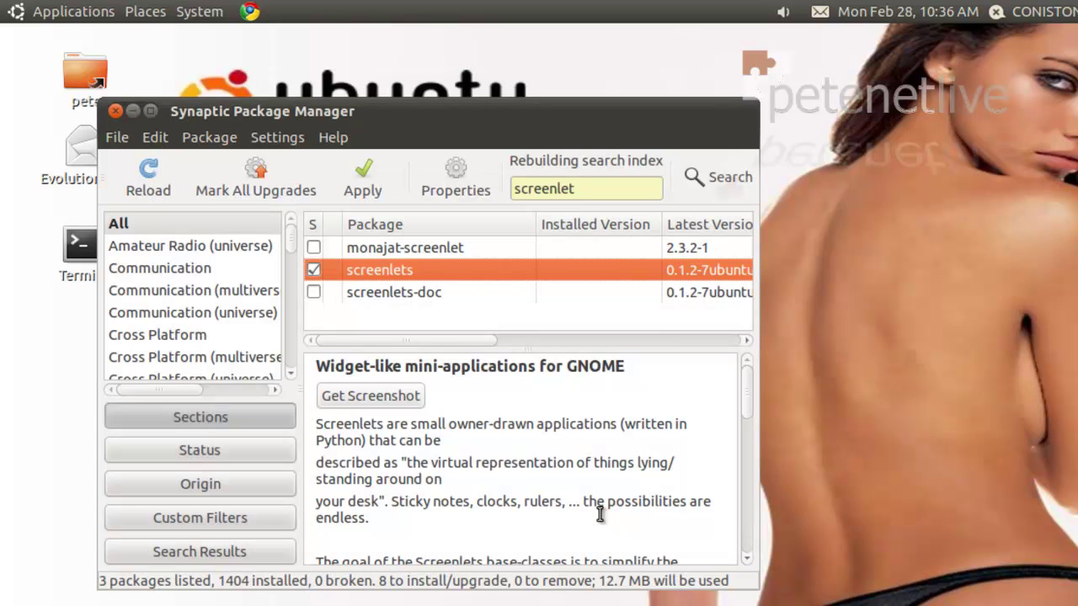
left_click(371, 175)
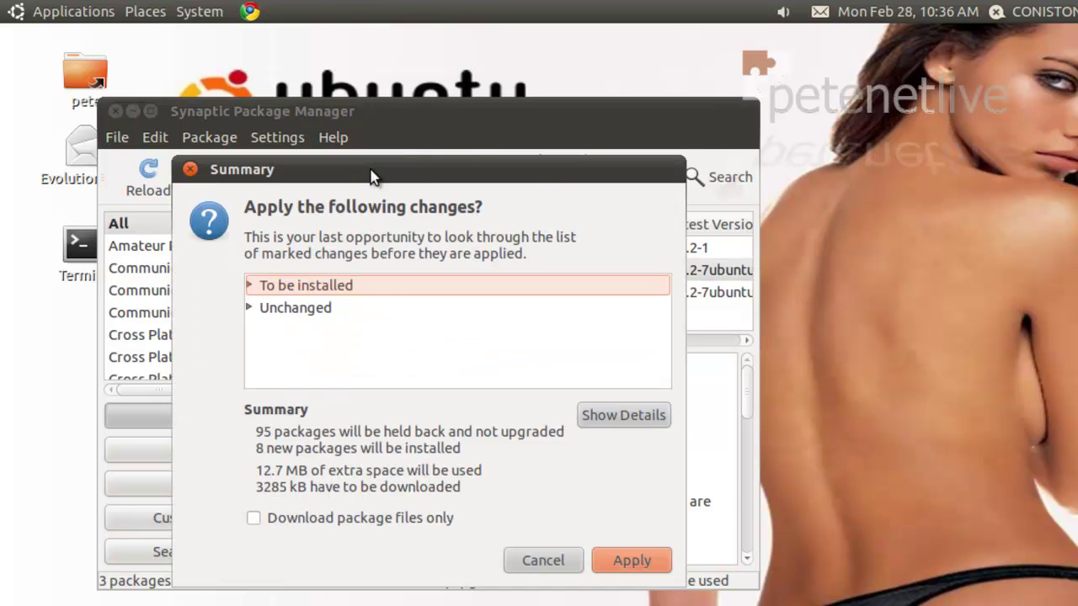
left_click(620, 561)
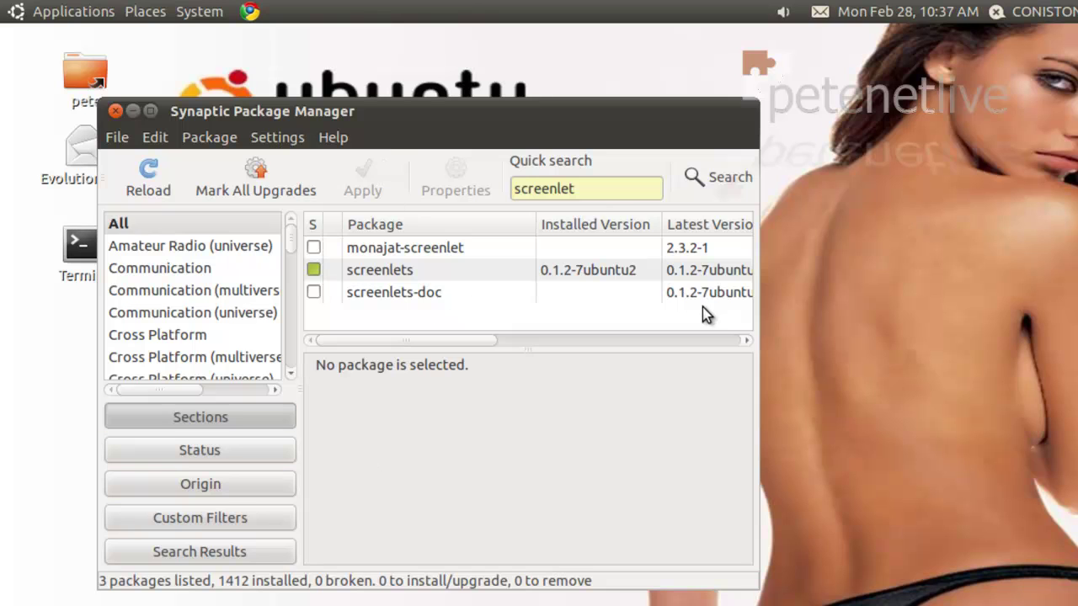
Close Synaptic and start Screenlets from Applications > Accessories.
left_click(115, 114)
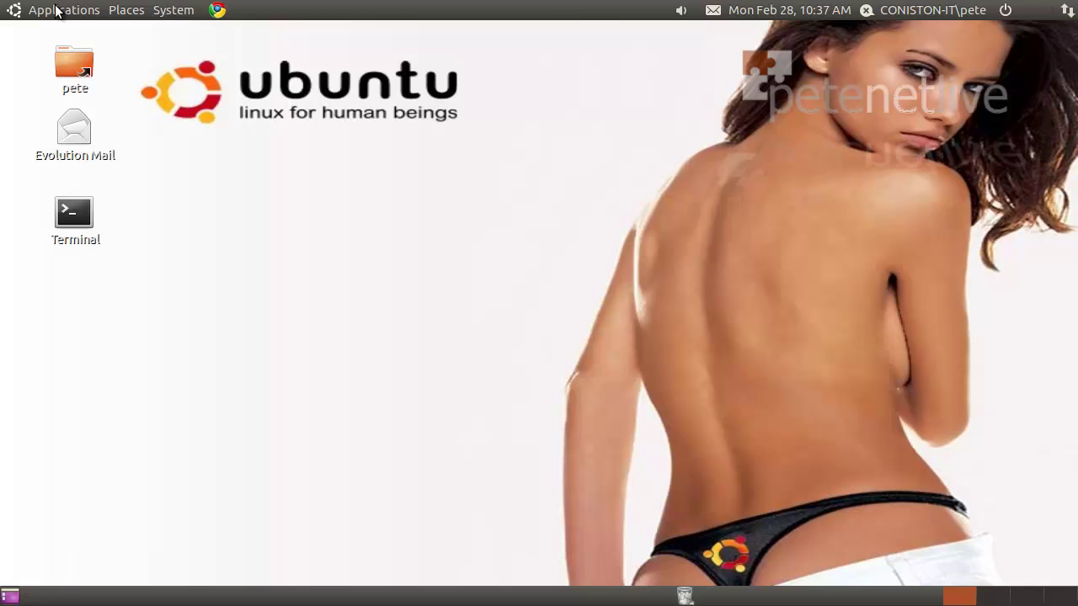
left_click(57, 11)
mouse_move(67, 30)
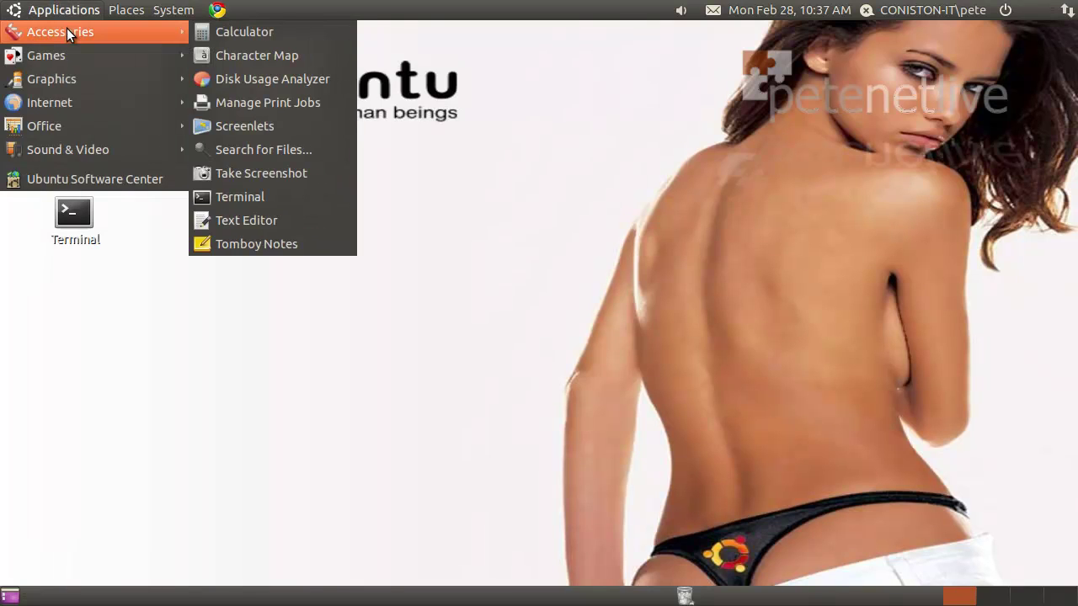
left_click(268, 126)
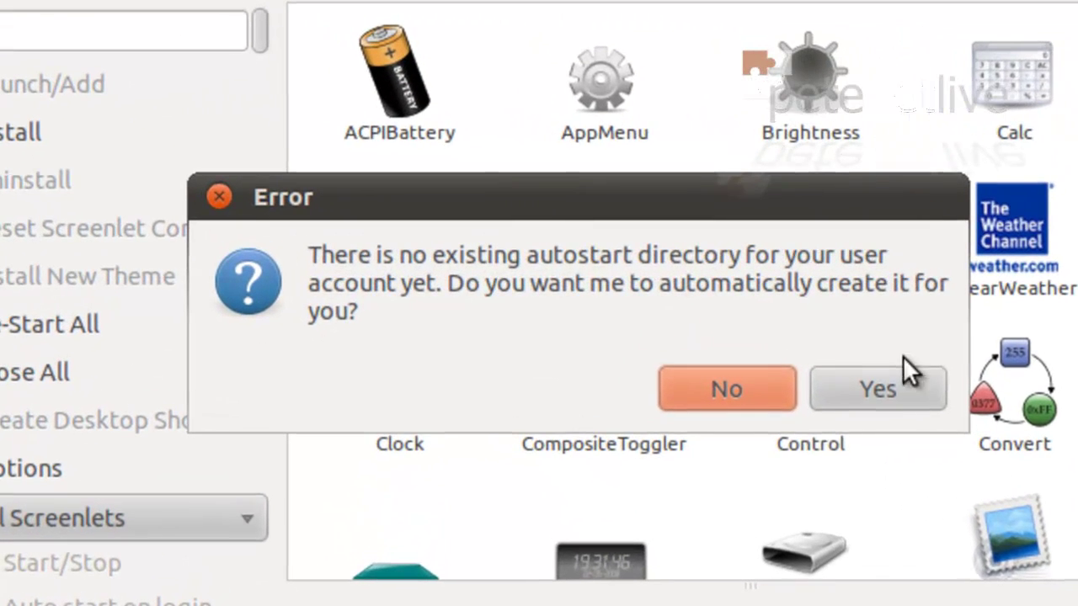
Allow creation of the autostart directory and move the Screenlets Manager window to the right.
left_click(829, 396)
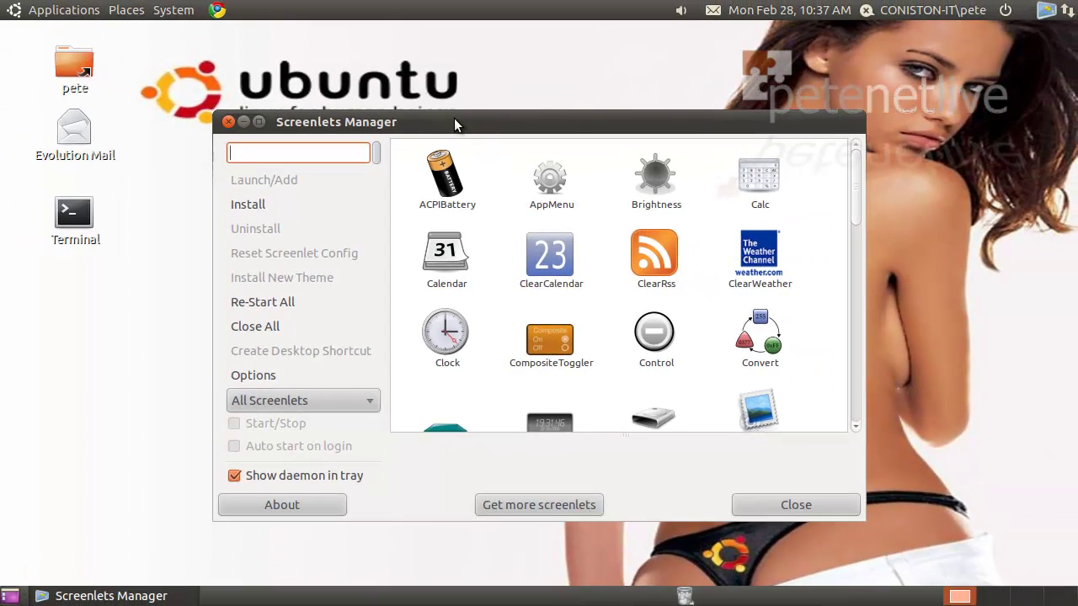
left_click_drag(454, 124, 664, 79)
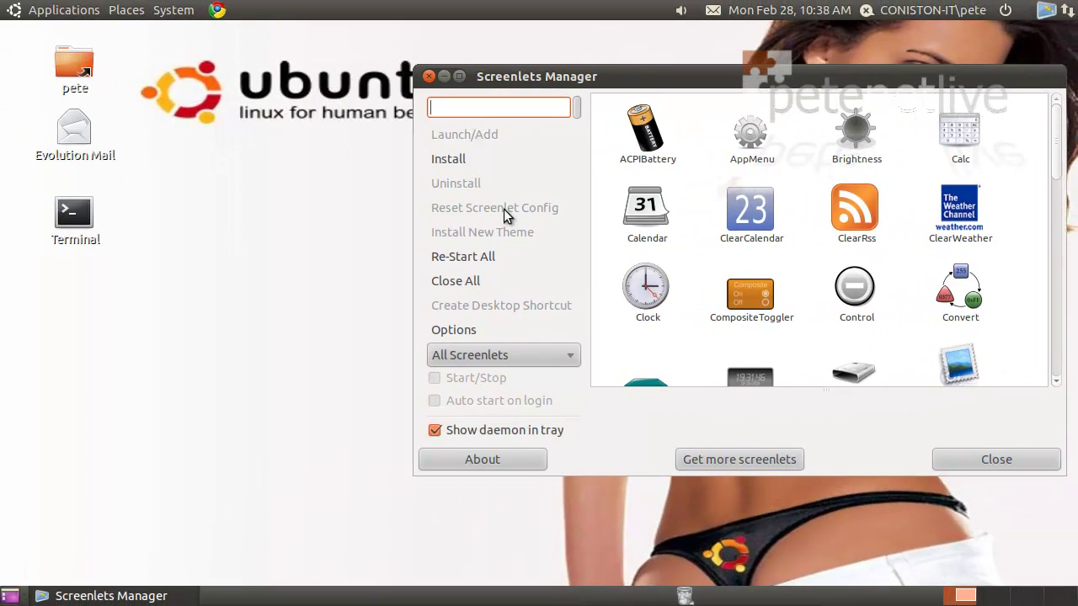
left_click(652, 143)
double_click(652, 143)
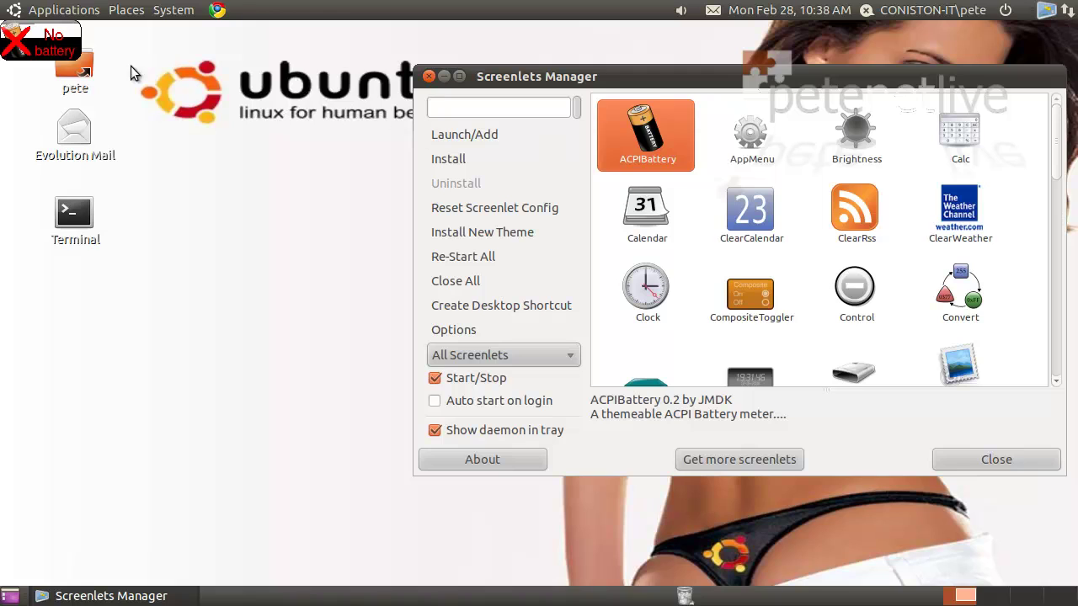
left_click_drag(34, 55, 66, 554)
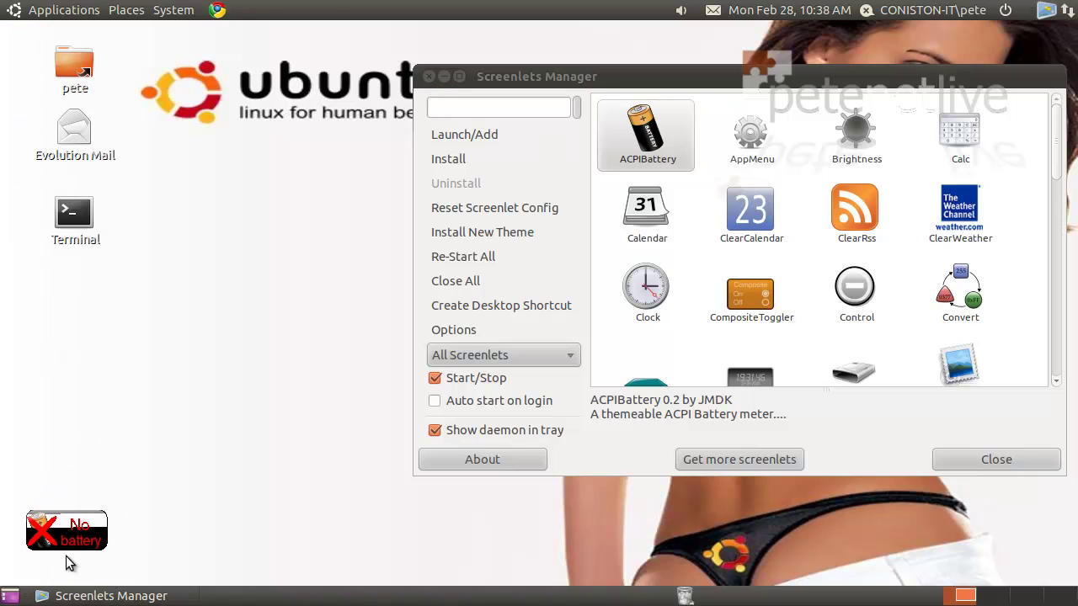
left_click(463, 378)
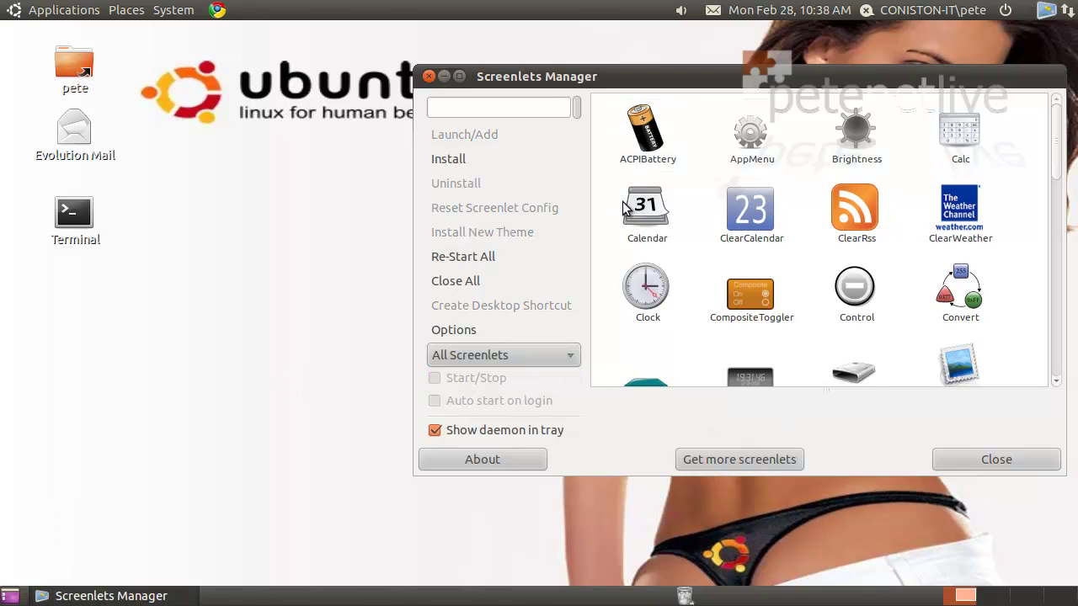
double_click(971, 145)
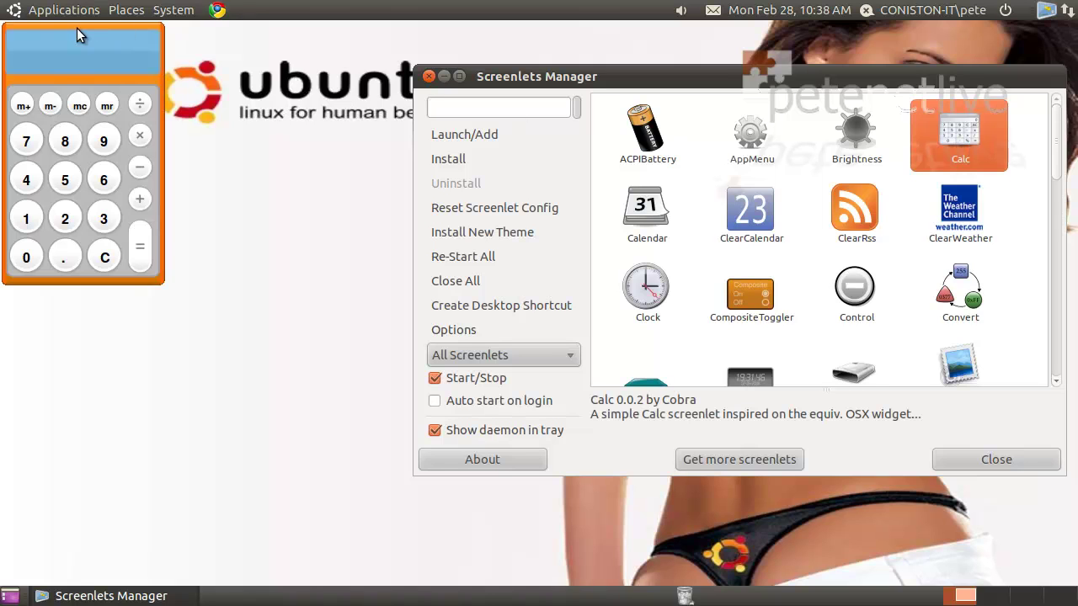
left_click_drag(71, 27, 107, 206)
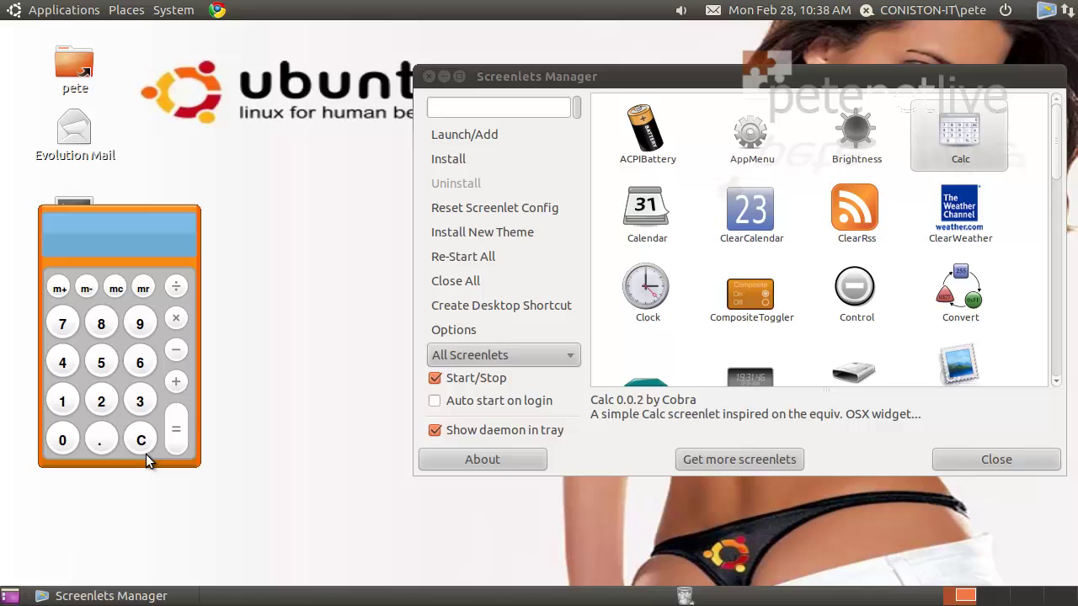
left_click(469, 378)
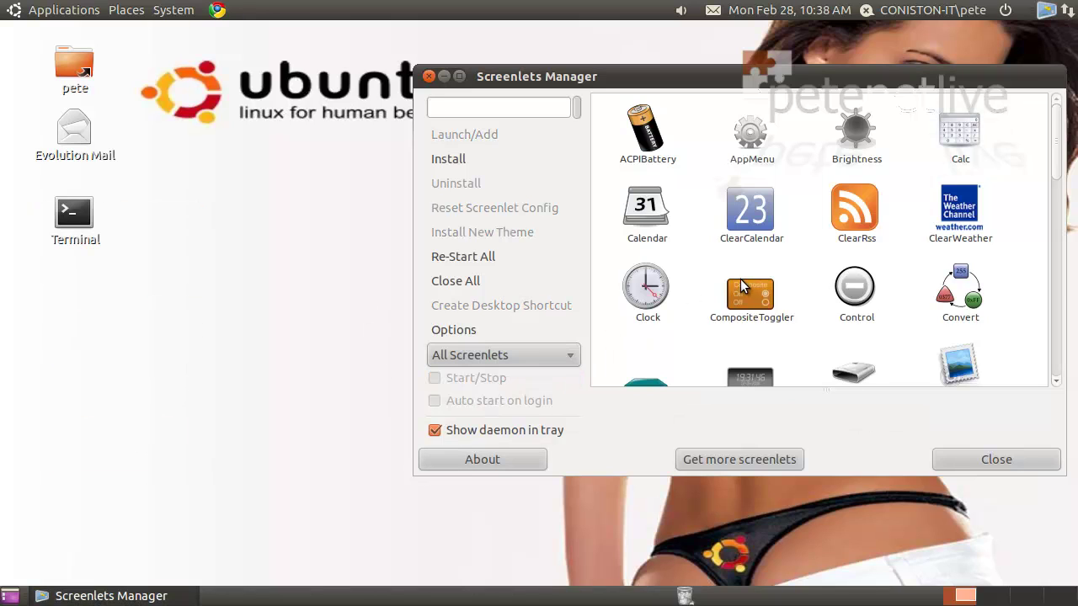
double_click(750, 245)
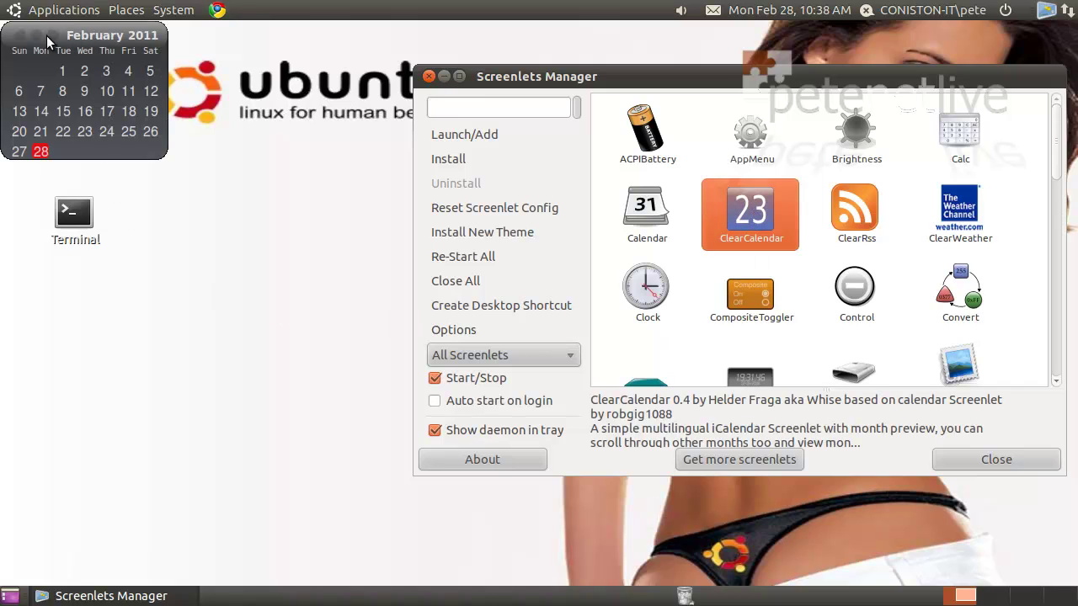
left_click_drag(70, 35, 78, 439)
scroll(25, 429, "up", 1)
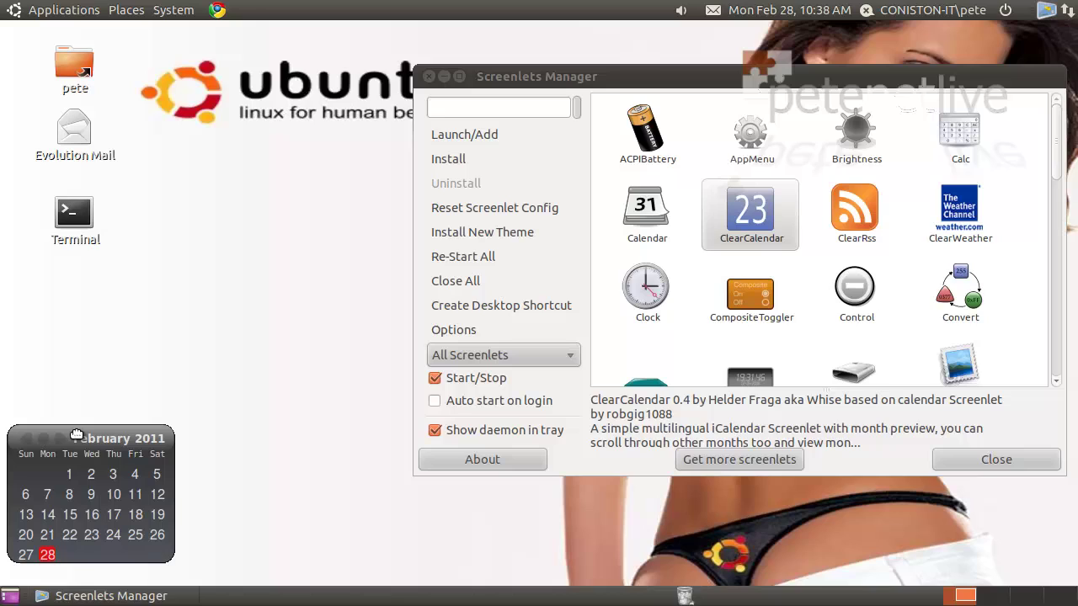
scroll(17, 428, "down", 1)
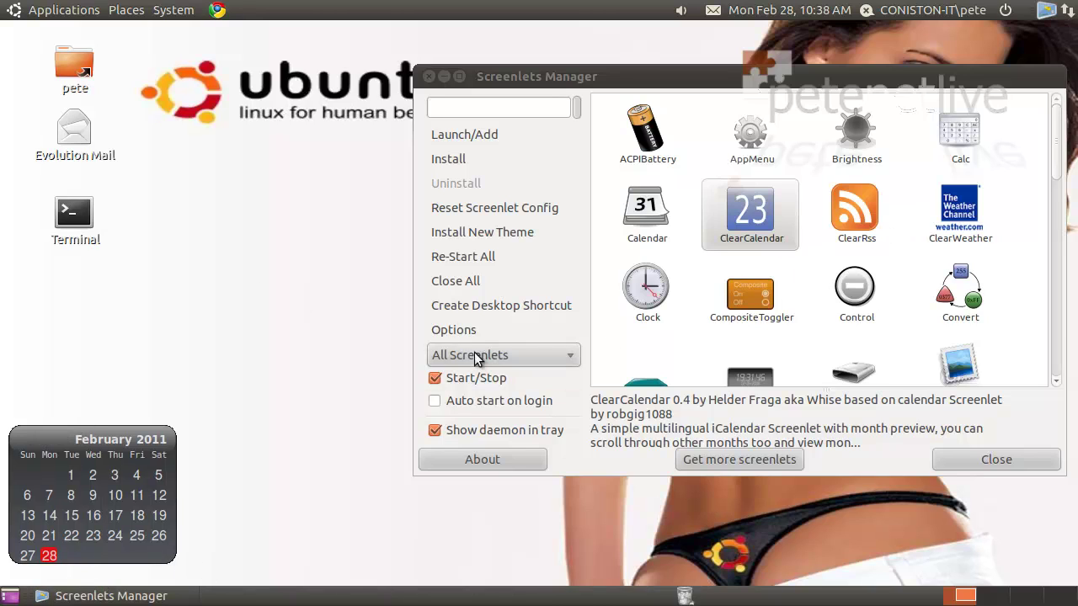
left_click(436, 384)
Stop ClearCalendar, start the ClearRss widget, and move it to the lower left.
left_click(436, 380)
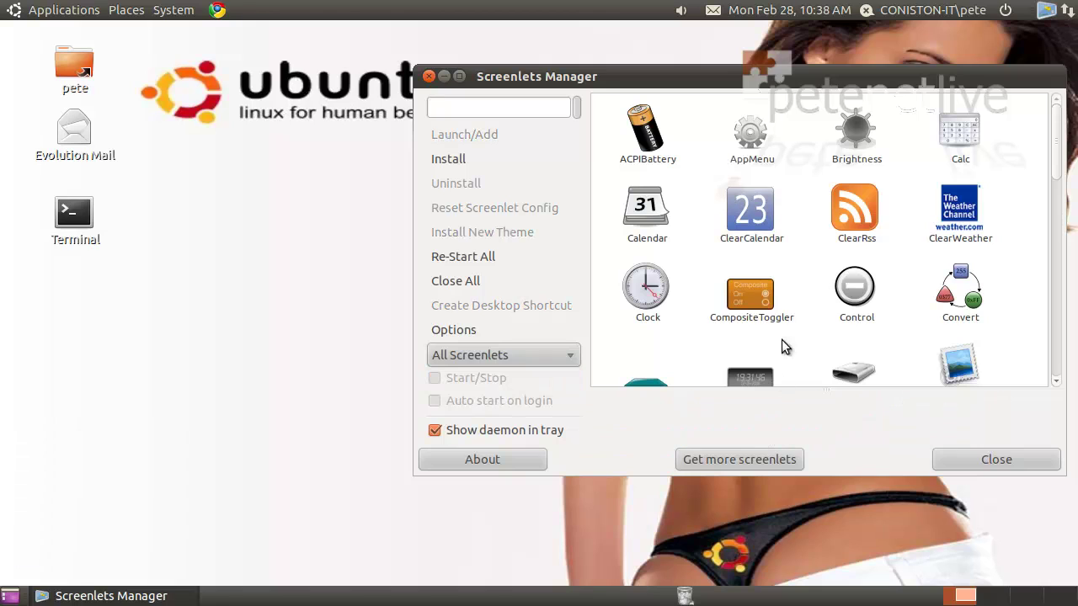
left_click(867, 211)
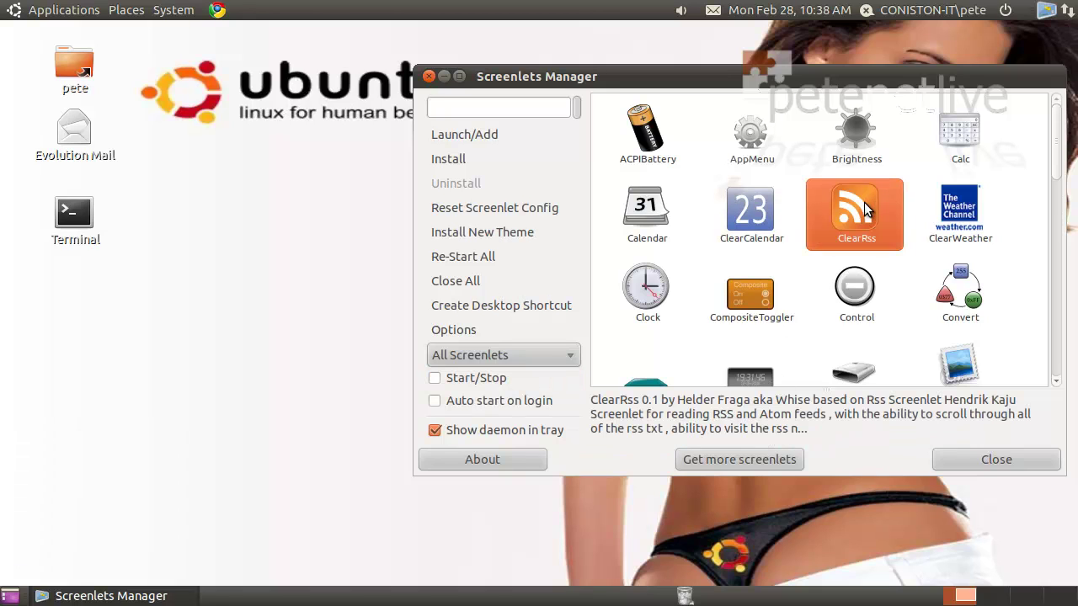
double_click(868, 211)
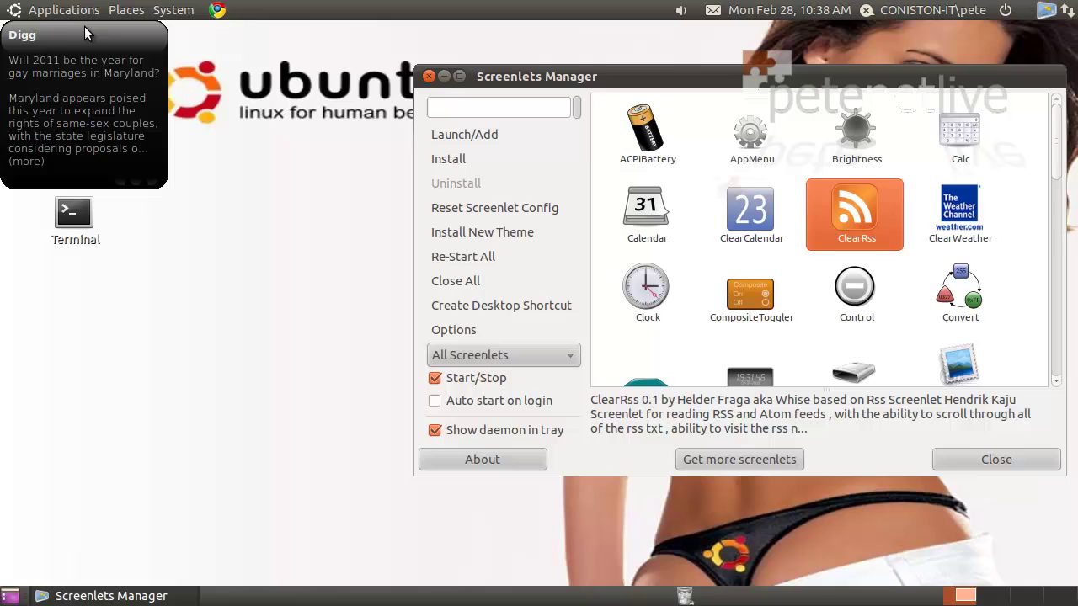
left_click_drag(59, 34, 63, 357)
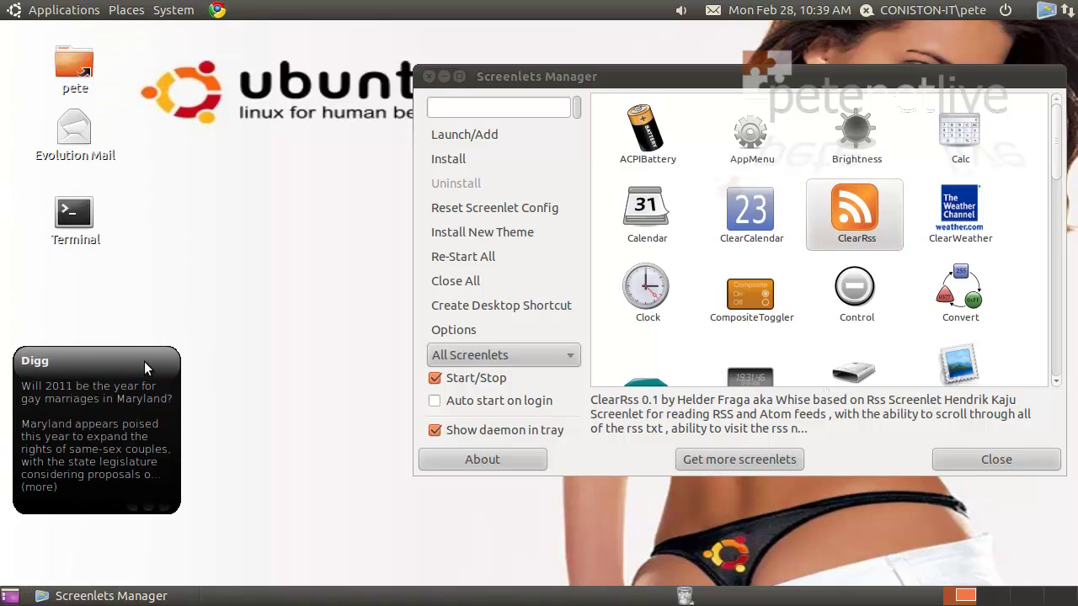
Open the feed widget's Properties and go to its Rss settings tab.
right_click(144, 361)
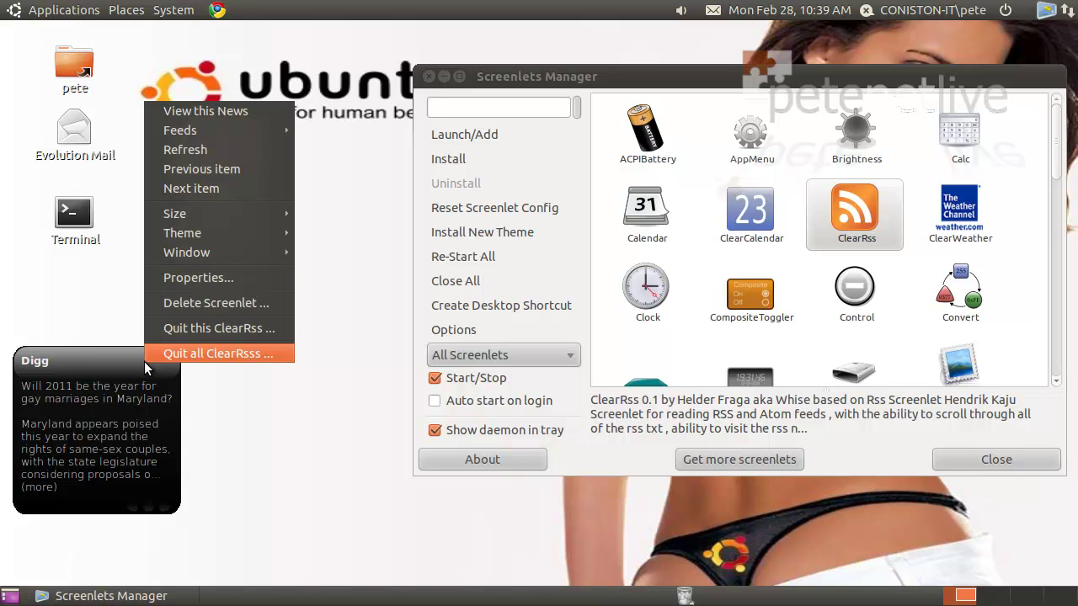
left_click(172, 277)
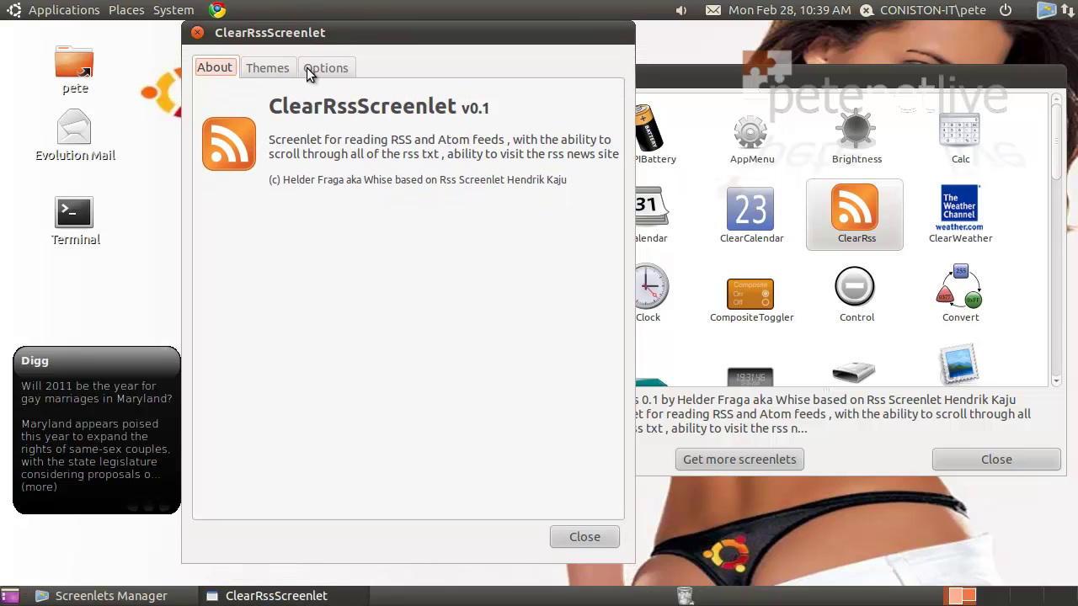
left_click(309, 74)
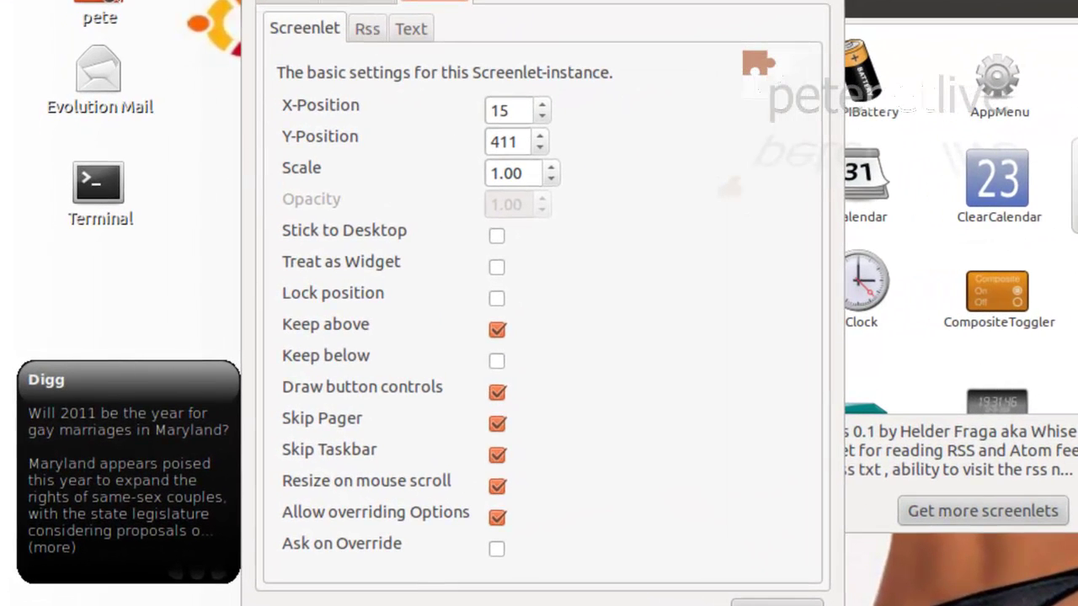
left_click(376, 27)
left_click(537, 112)
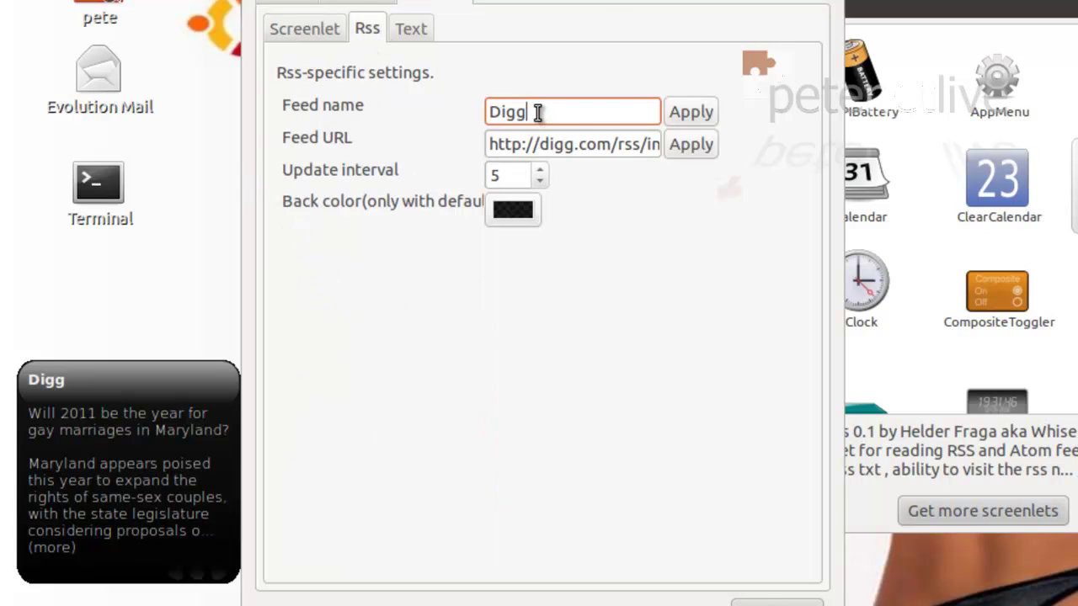
left_click_drag(537, 112, 478, 109)
type("PeteNetLive")
triple_click(515, 144)
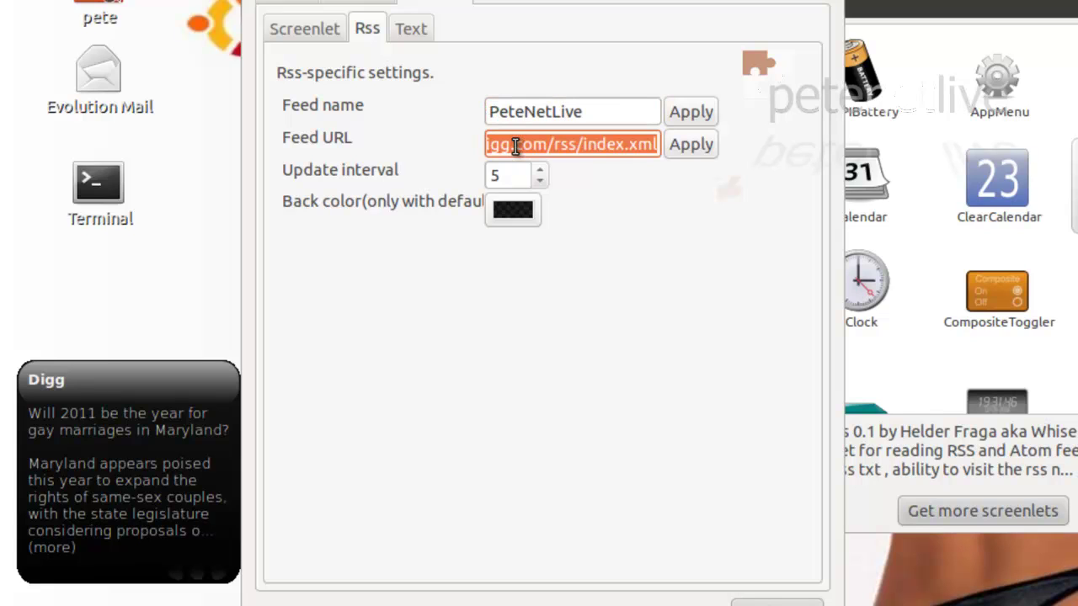
type("http:")
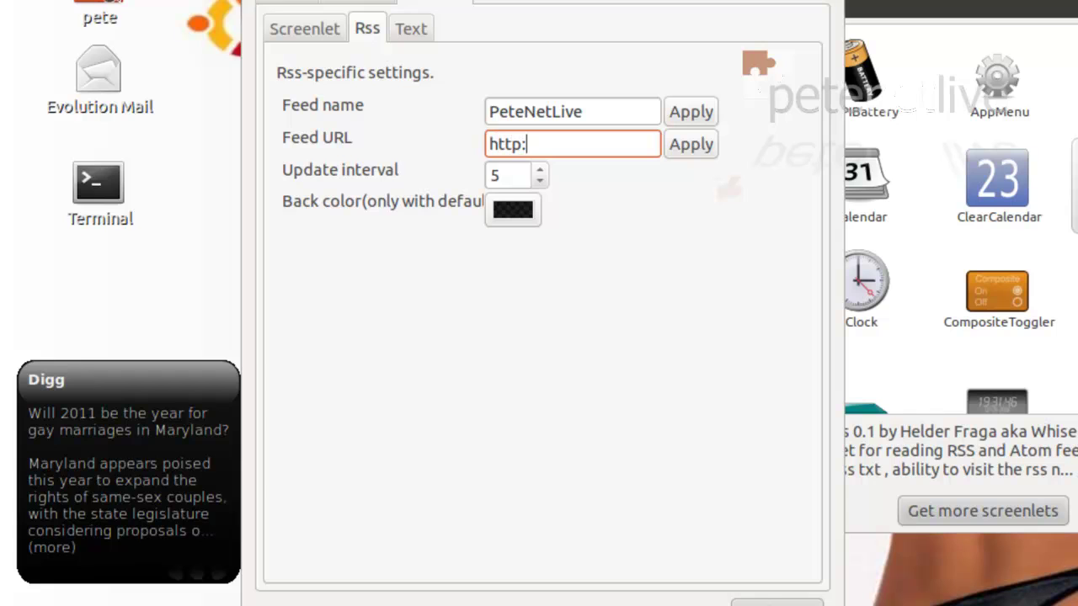
type("//www.pe")
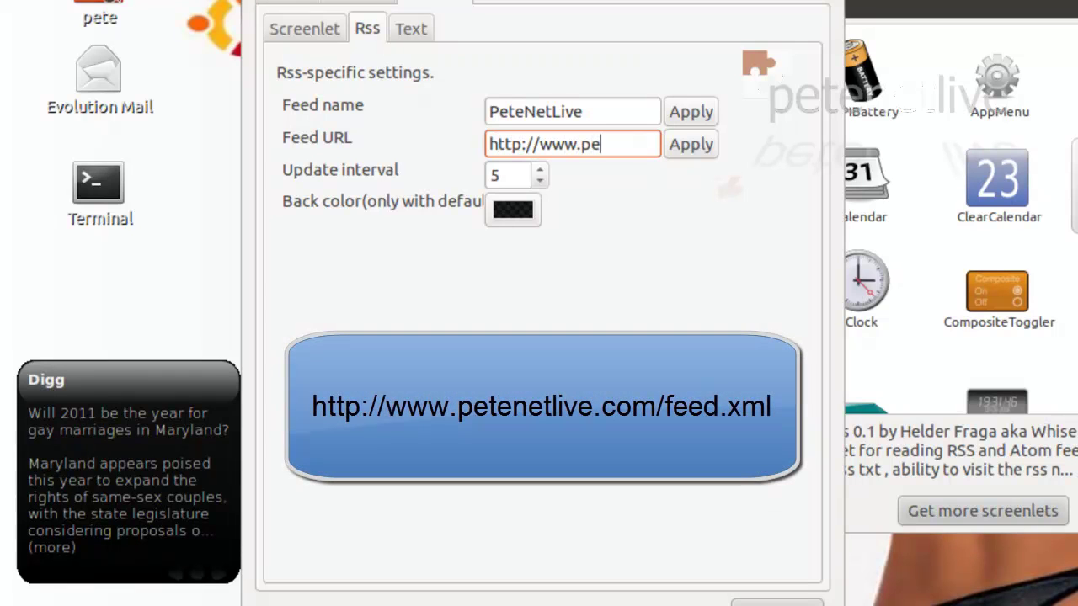
type("tenetlive.co")
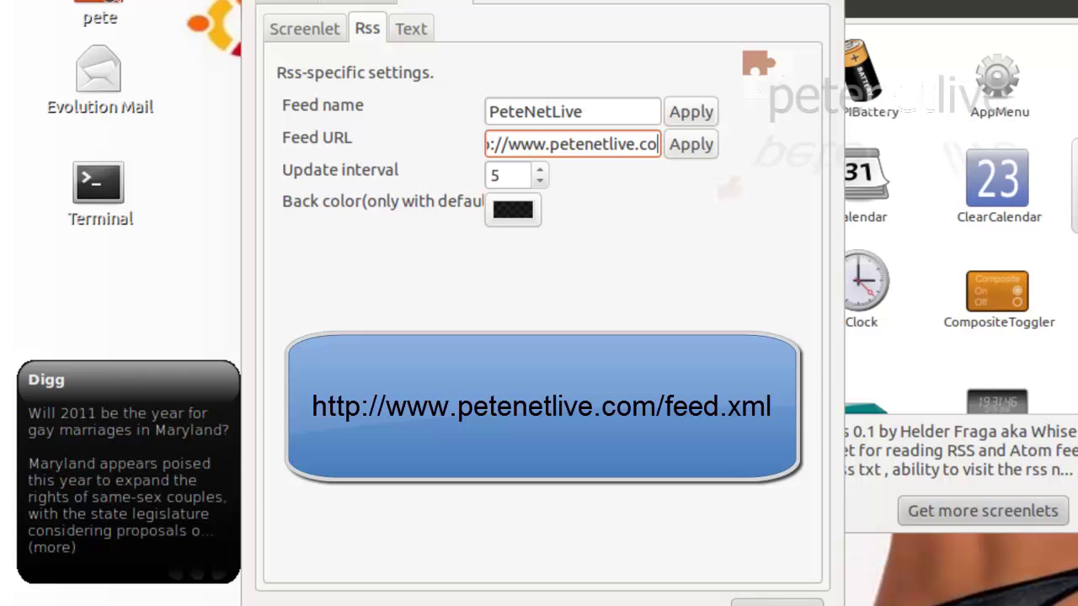
type("m/fe")
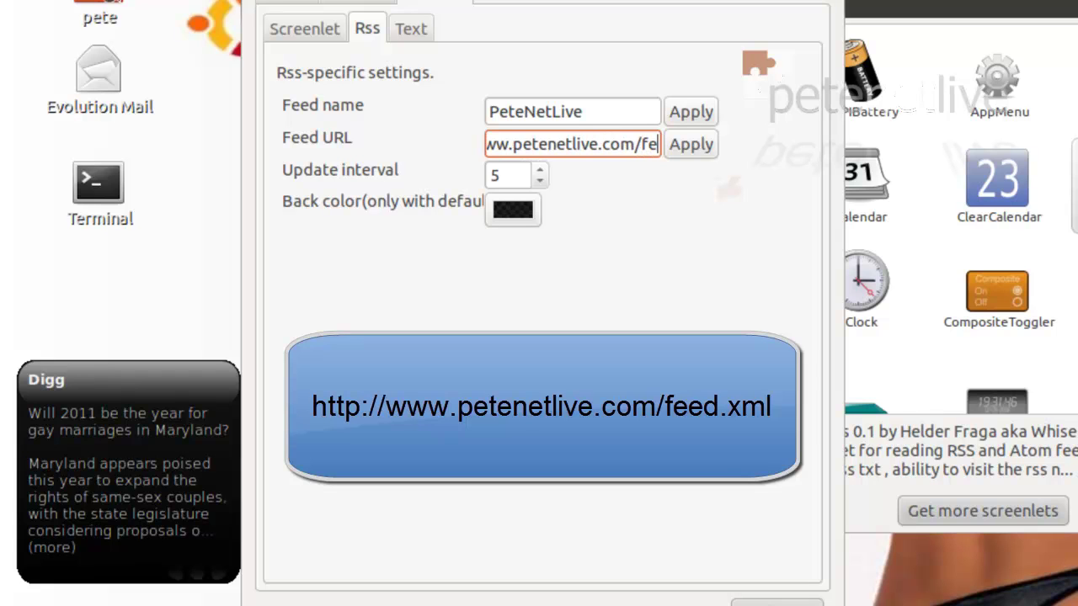
type("ed")
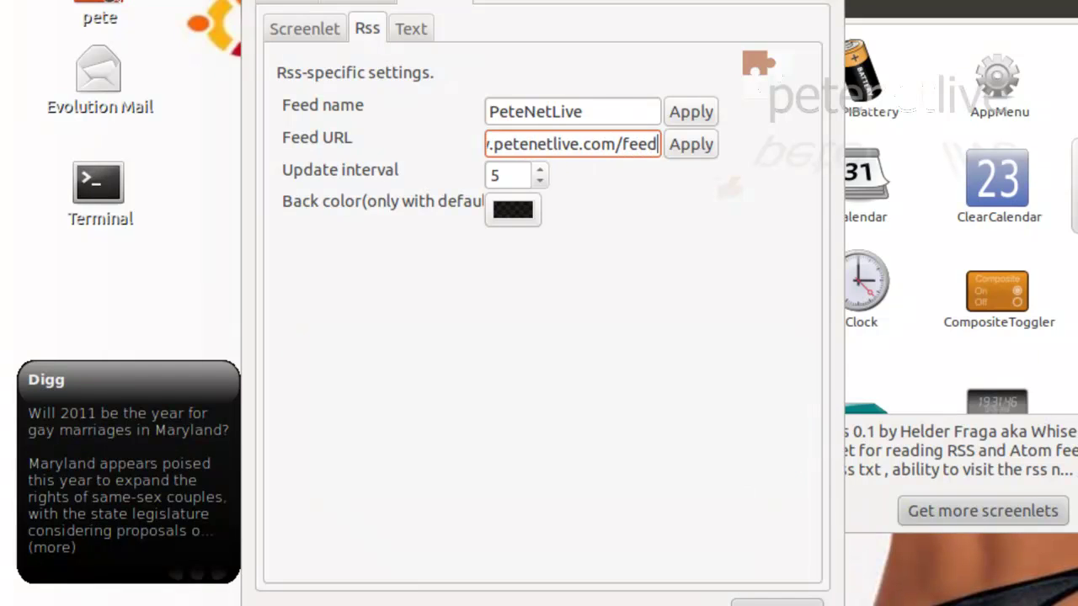
type(".xml")
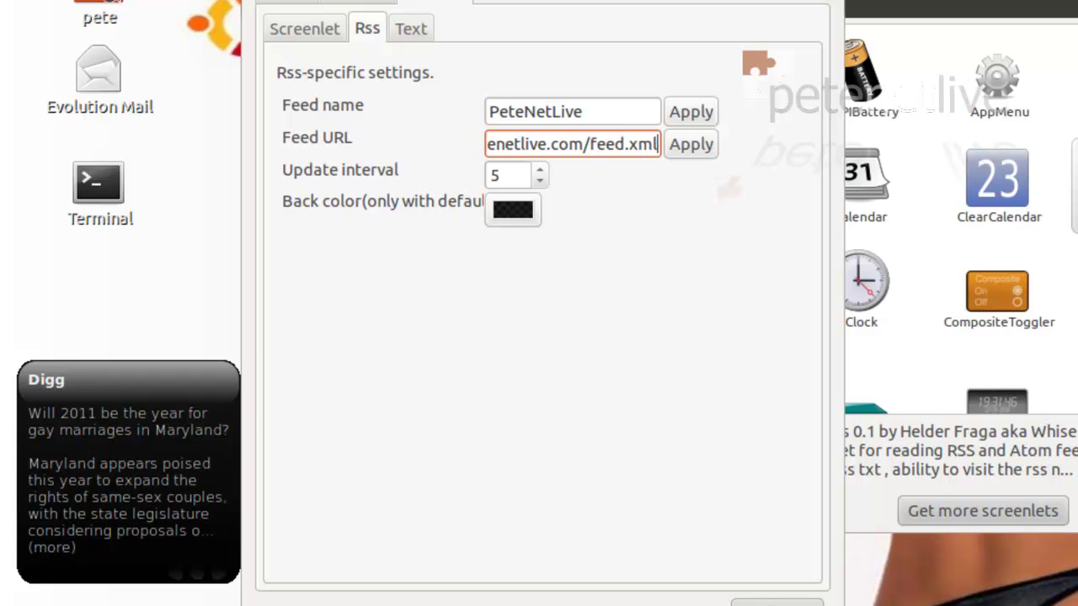
key("Left")
key("Left")
key("Left")
key("Left")
key("Left")
key("Left")
key("Left")
key("Left")
key("Left")
key("Left")
key("Left")
key("Left")
key("Left")
key("Left")
key("Left")
key("Left")
key("Left")
key("Left")
key("Left")
key("Left")
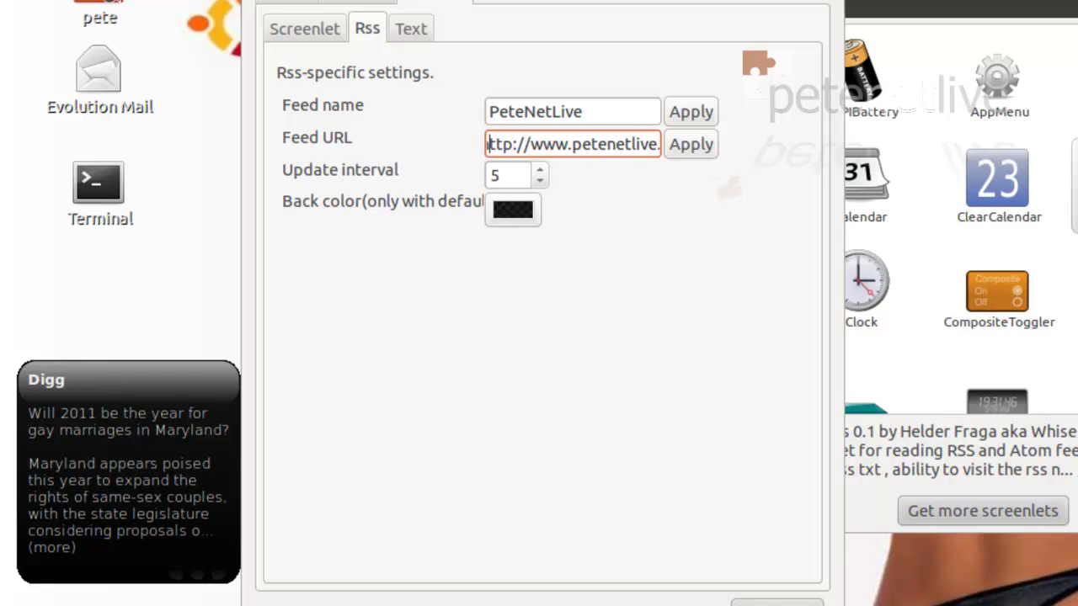
left_click(697, 112)
left_click(683, 147)
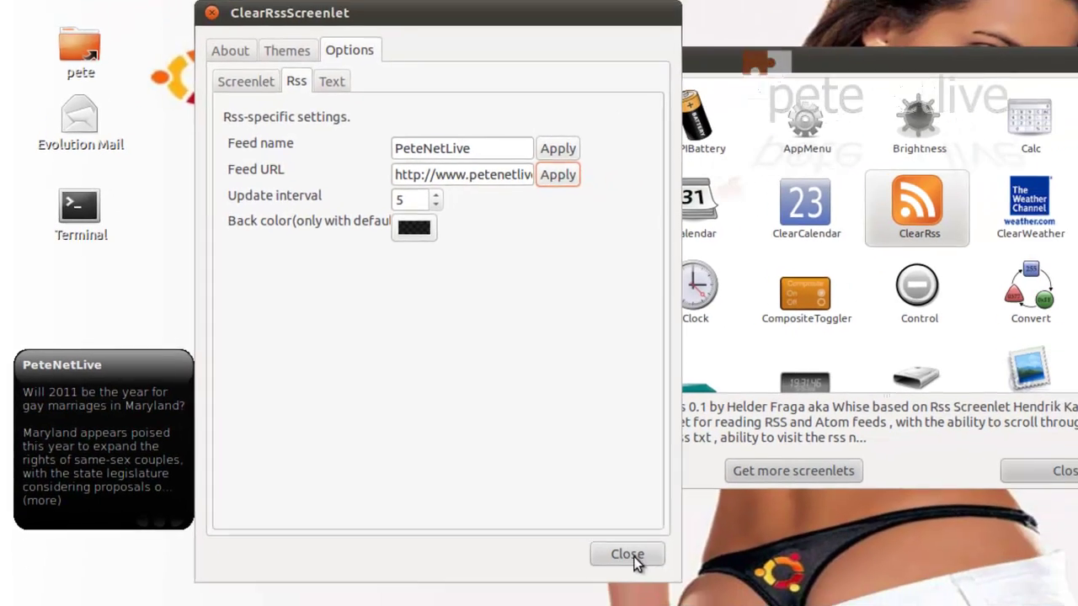
left_click(775, 604)
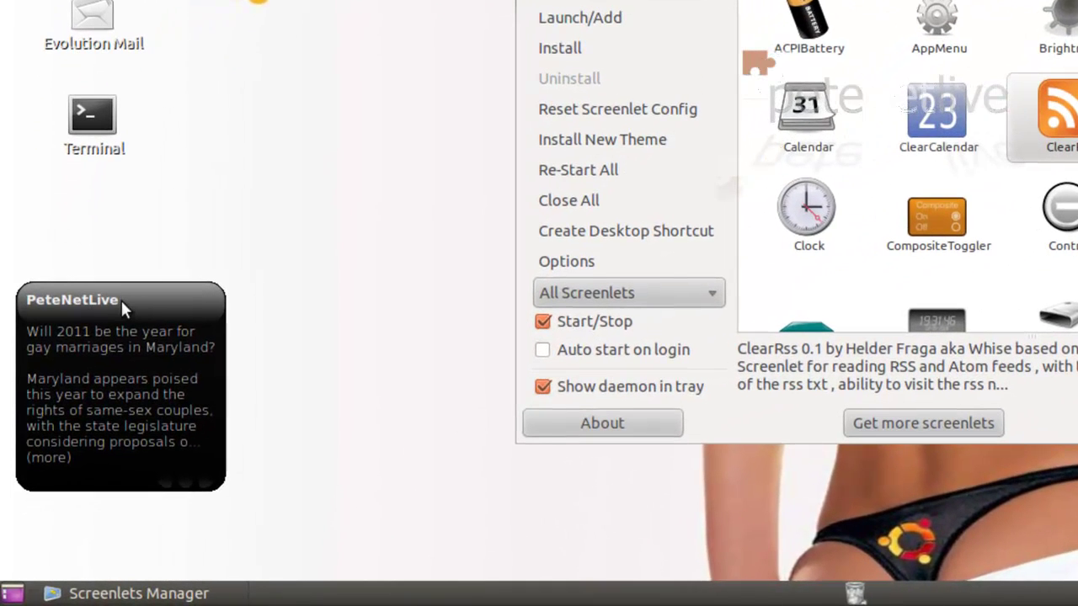
Refresh the PeteNetLive widget from its right-click menu to load the latest article.
right_click(128, 299)
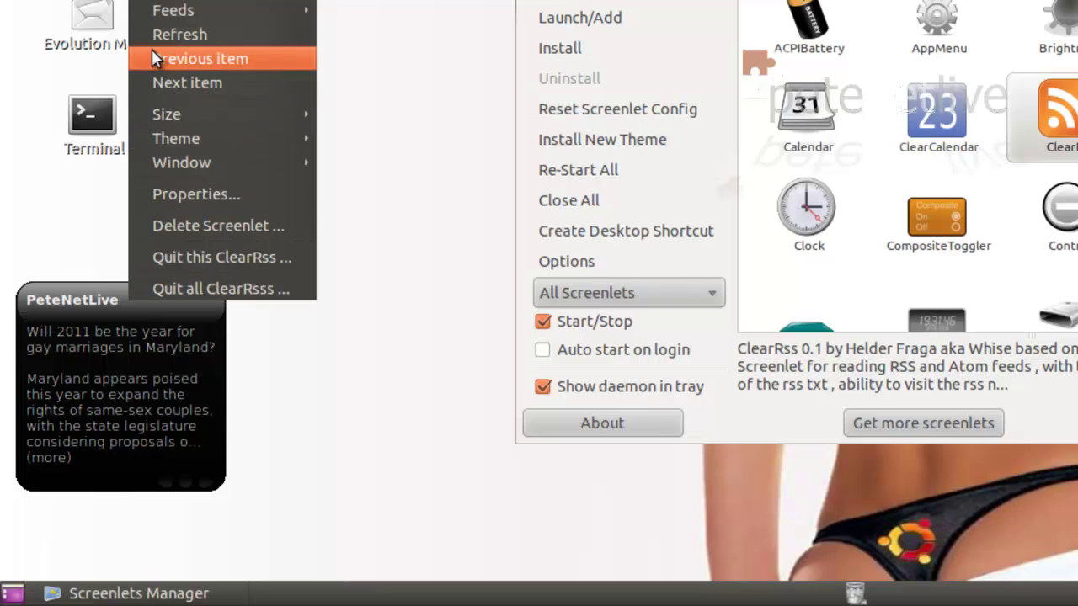
left_click(170, 31)
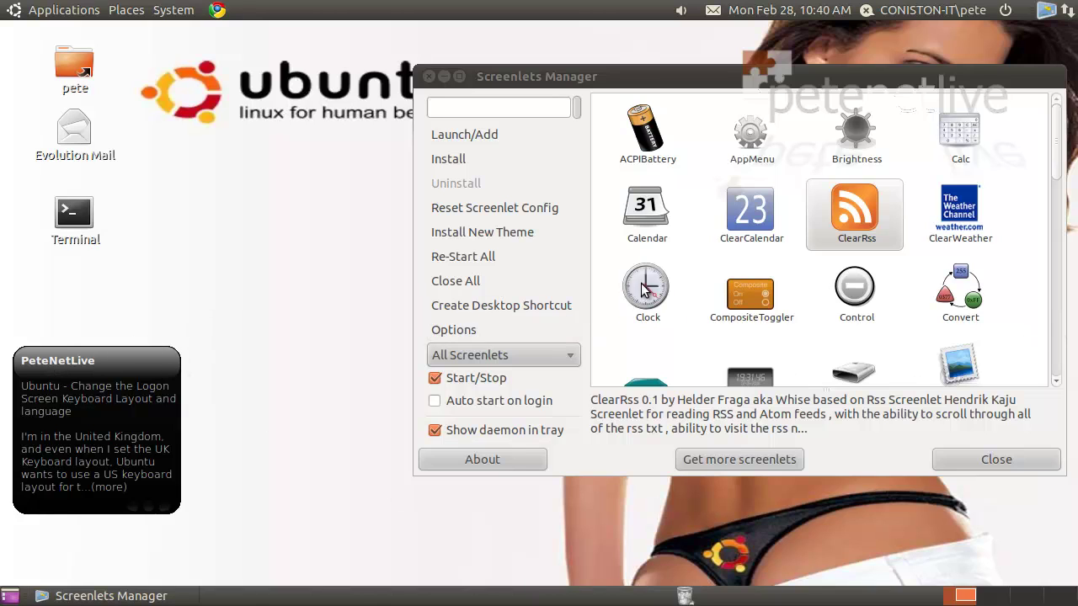
Launch the DigiClock widget, drag it further onto the desktop, then stop it again.
left_click(1056, 382)
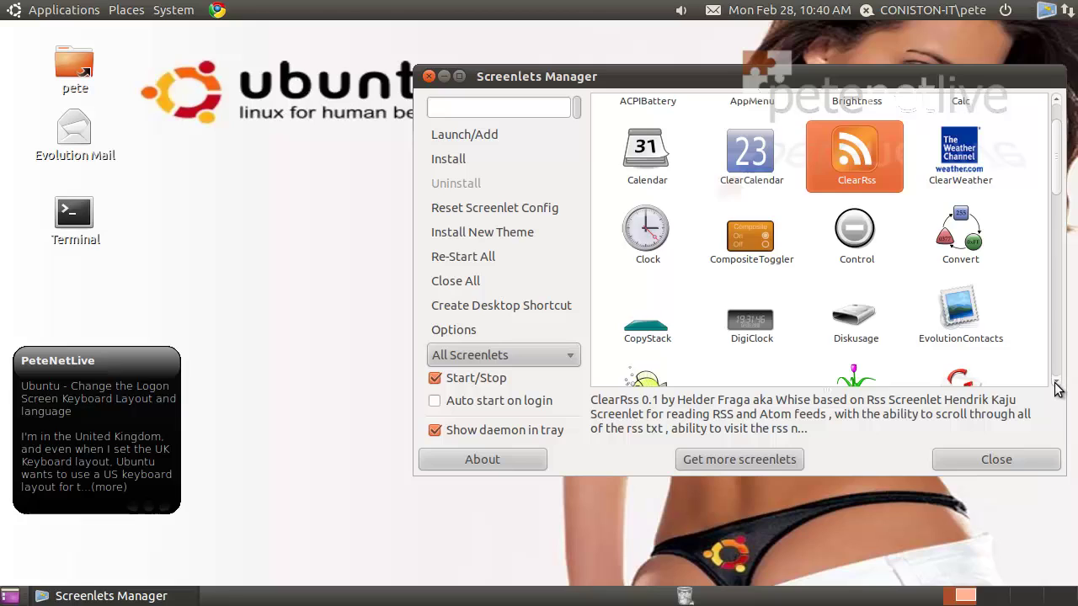
left_click(1056, 382)
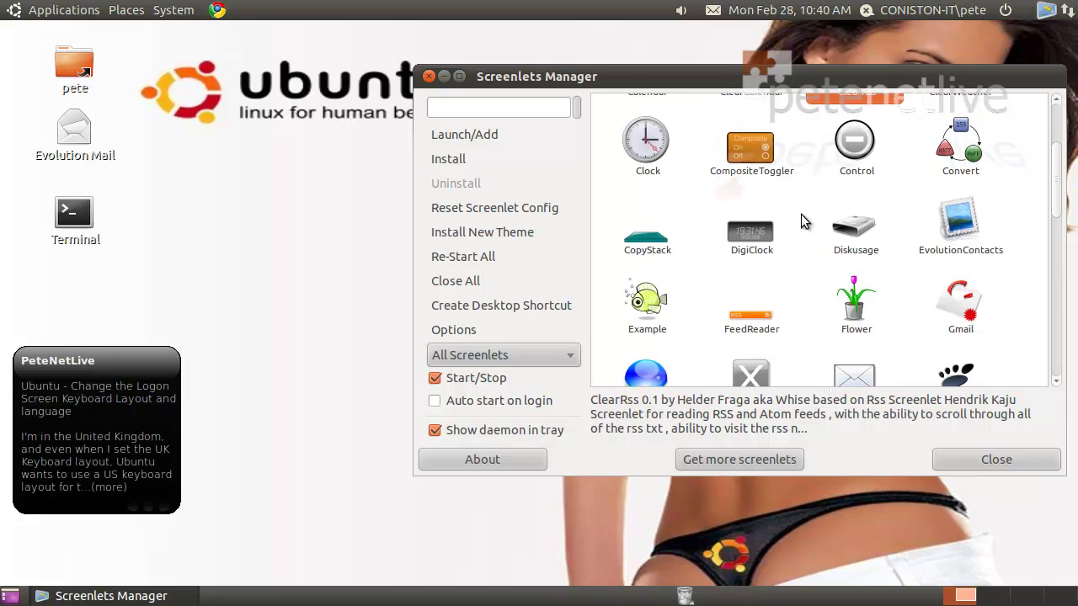
double_click(757, 242)
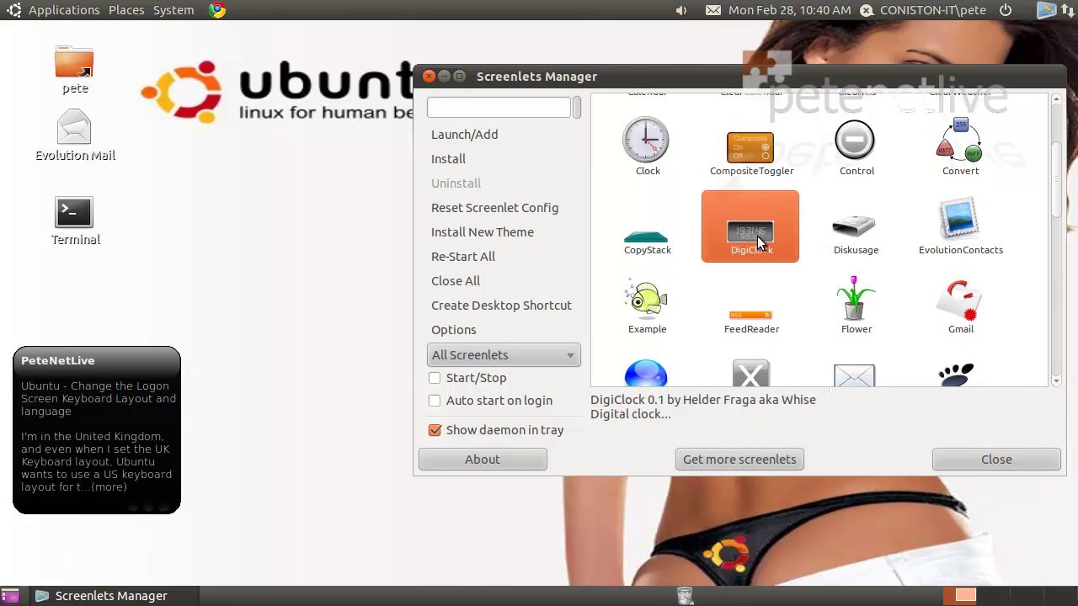
left_click_drag(133, 94, 286, 251)
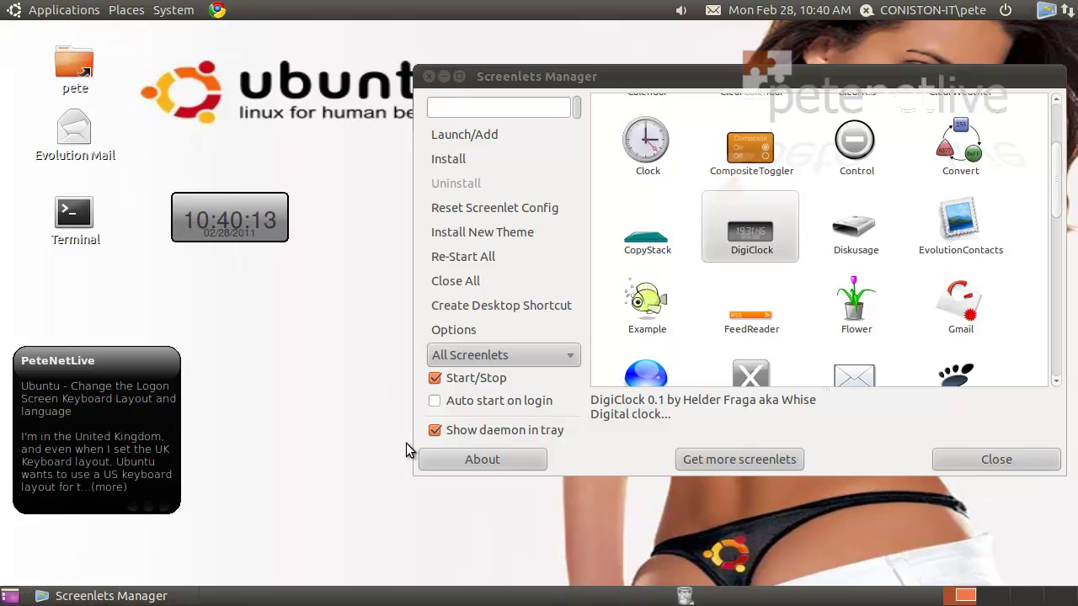
left_click(454, 379)
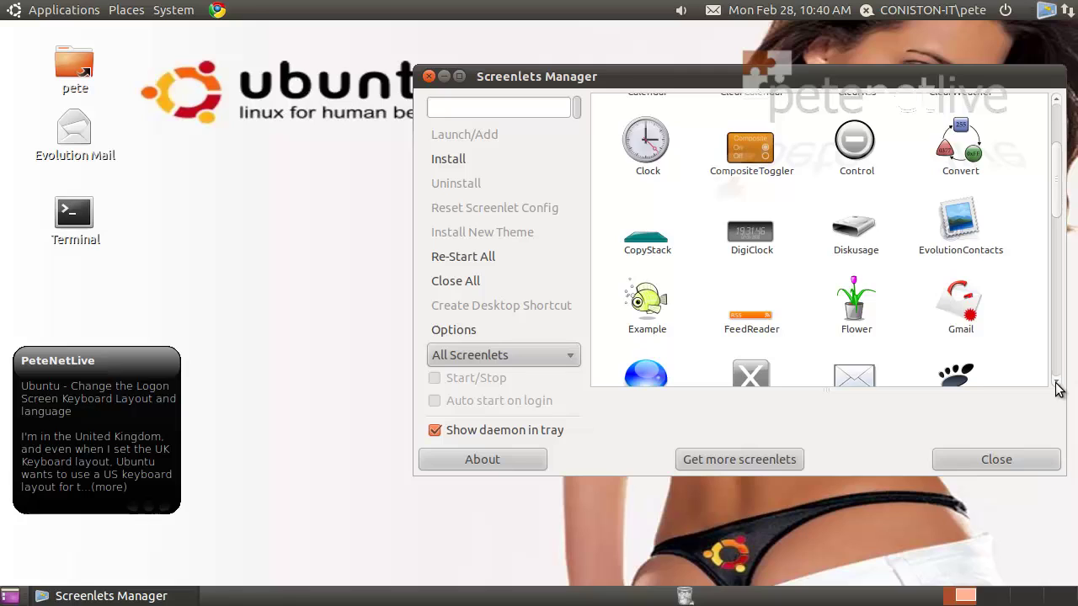
Scroll down the widget grid, launch the Meter CPU widget, then stop it again.
scroll(1053, 385, "down", 2)
scroll(1059, 388, "down", 1)
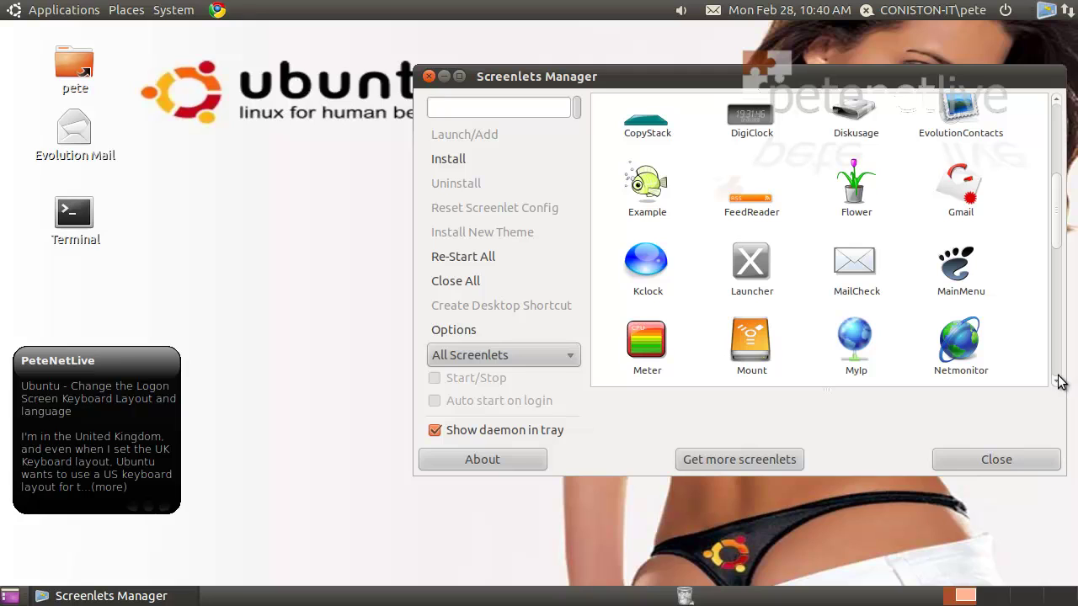
scroll(1060, 384, "down", 5)
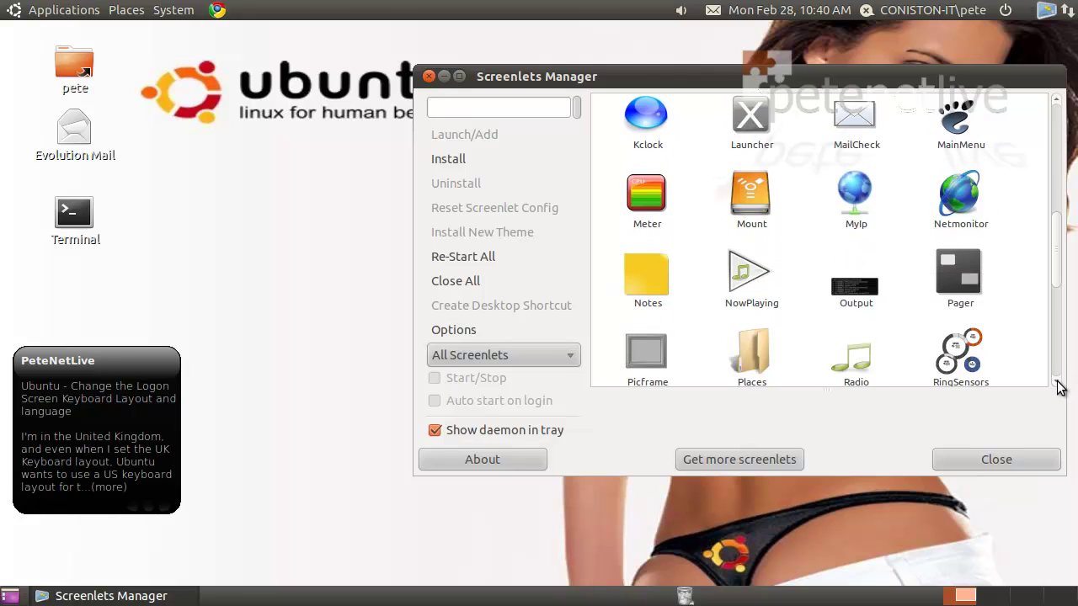
double_click(662, 168)
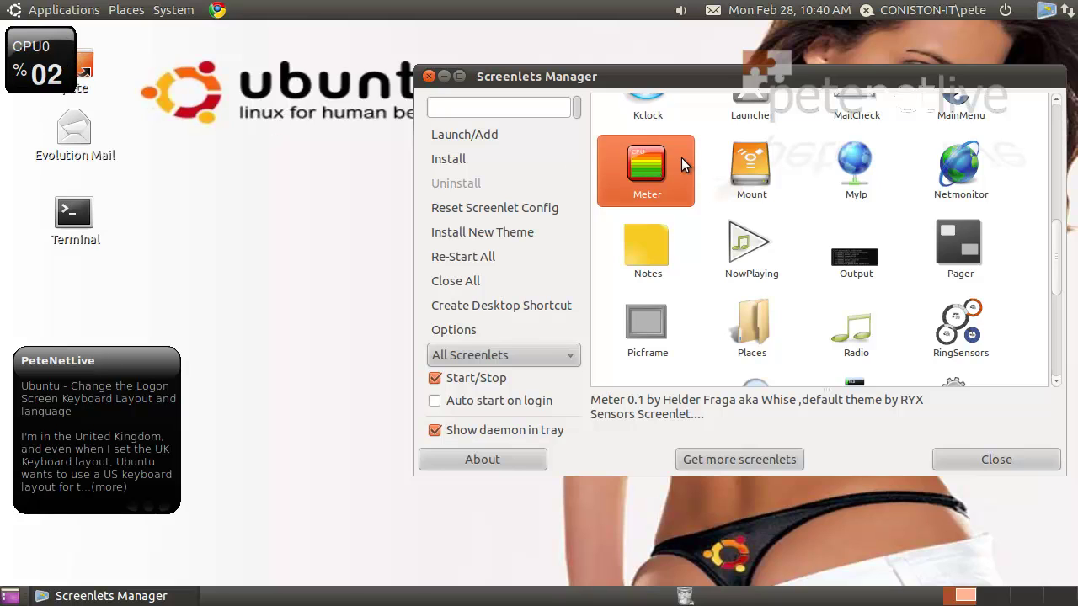
left_click(464, 377)
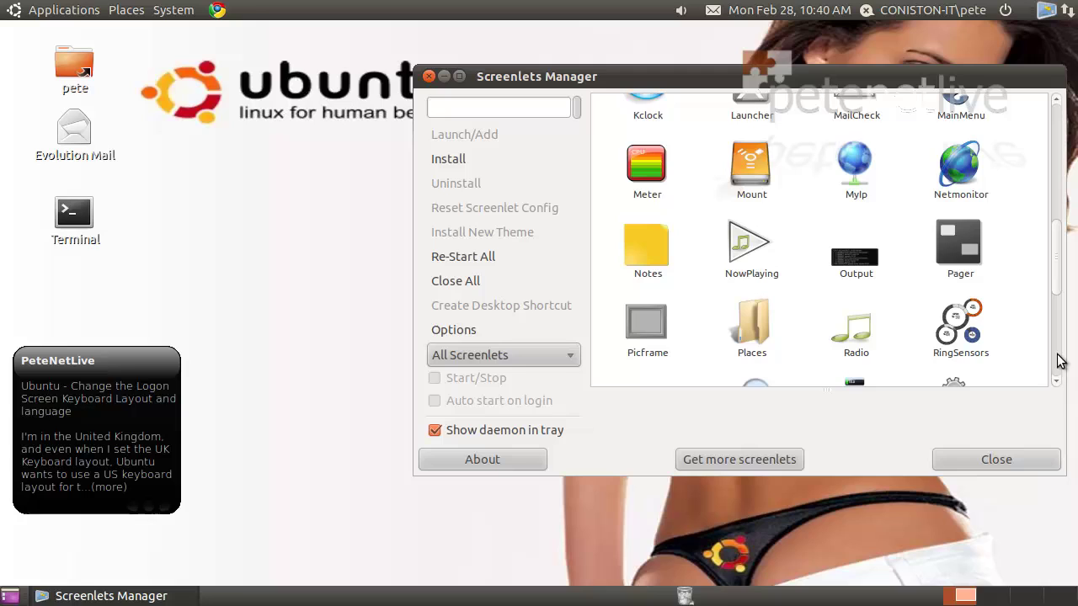
Scroll through the Screenlets Manager grid and close the manager.
left_click(1057, 381)
left_click(1058, 384)
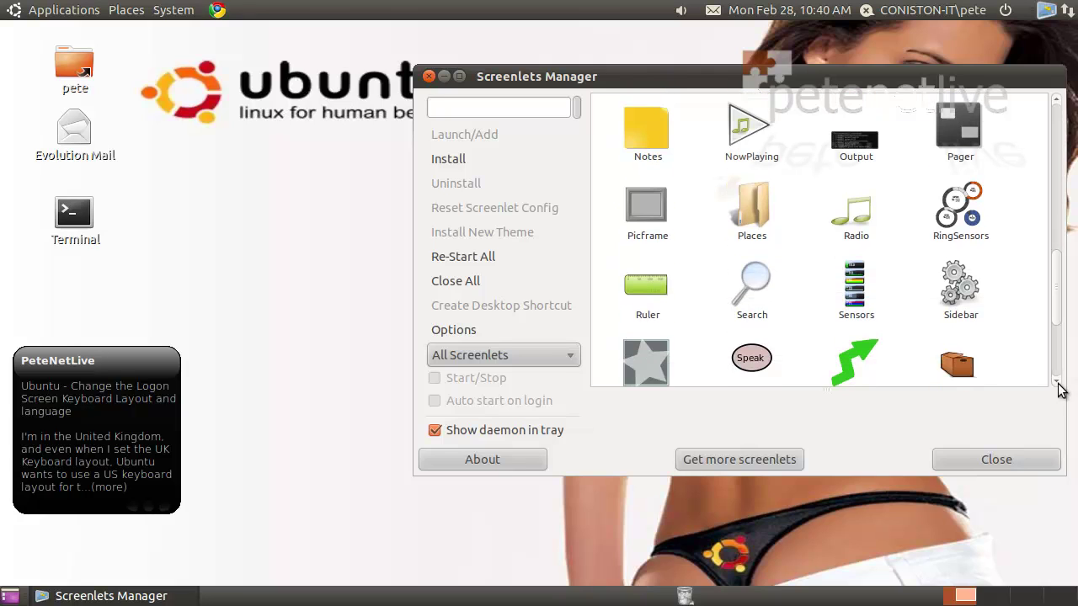
left_click(1058, 383)
left_click(1058, 383)
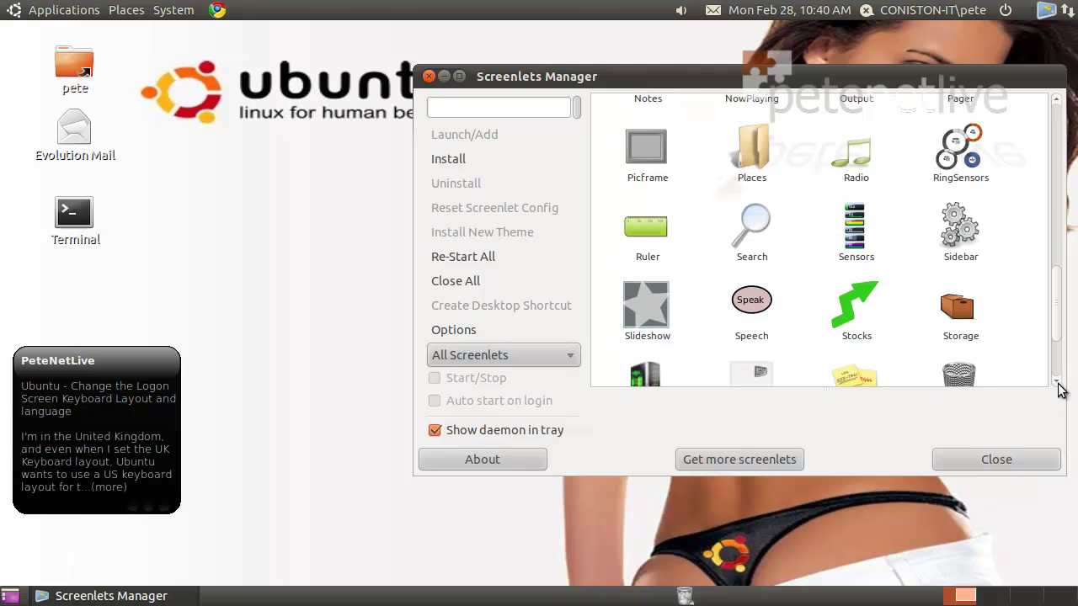
left_click(1058, 383)
left_click(1058, 383)
left_click(1058, 383)
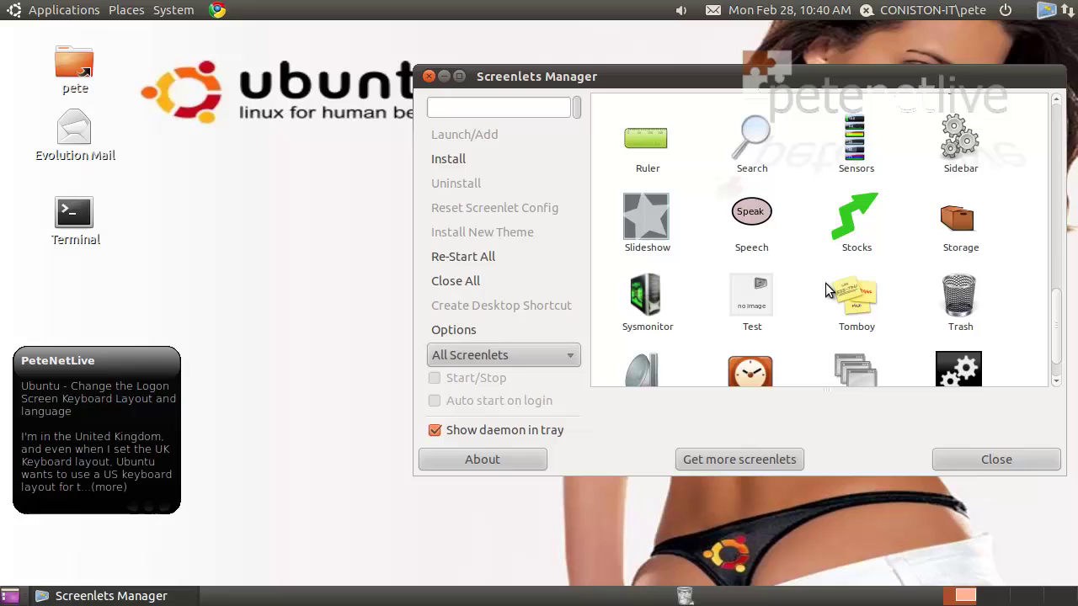
left_click(1059, 384)
left_click(1059, 385)
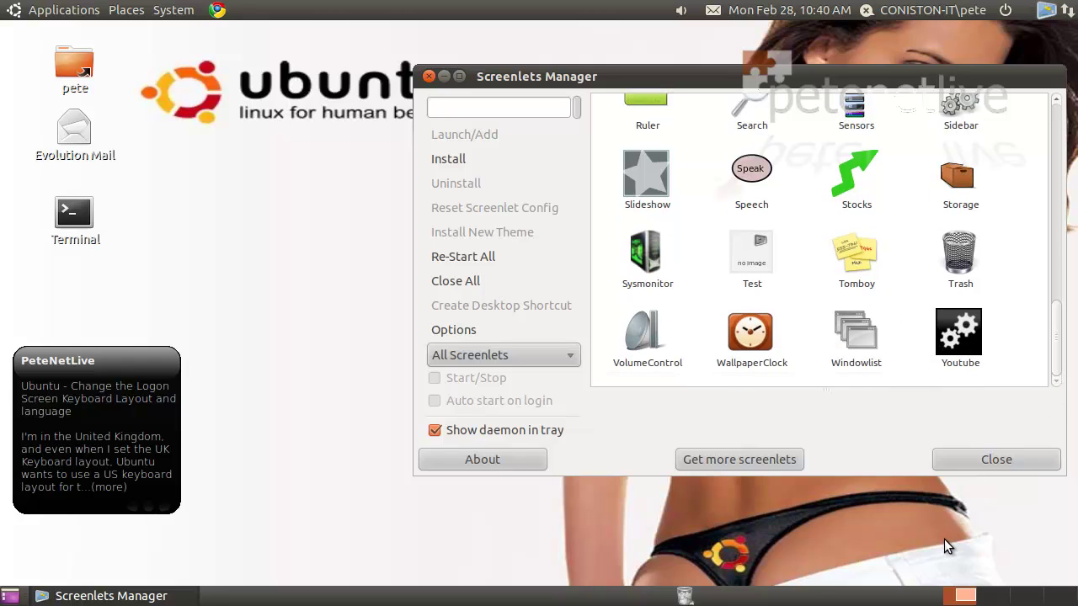
left_click(977, 463)
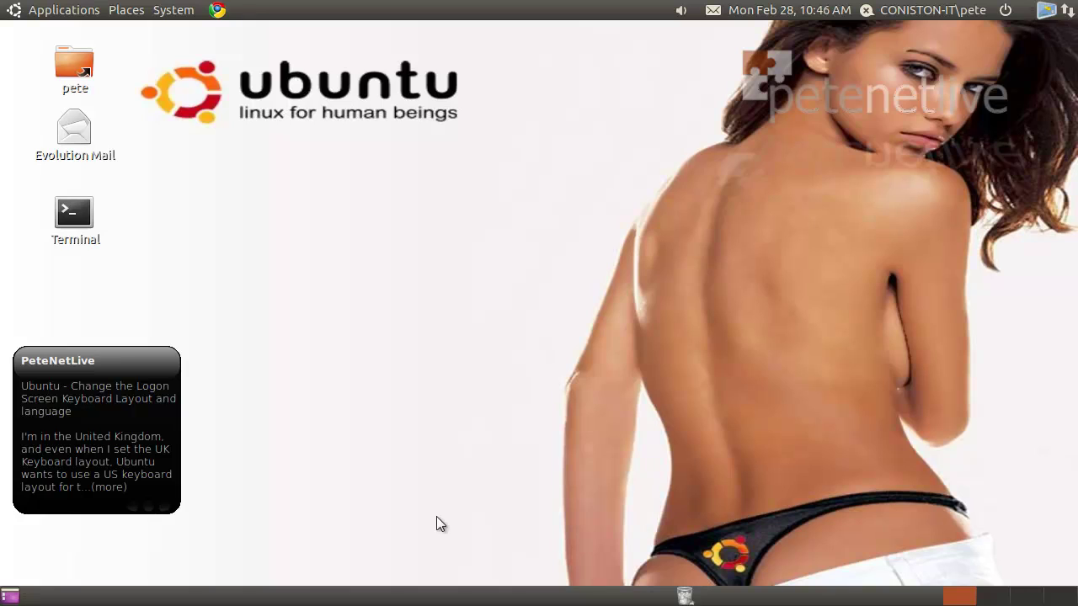
Launch Synaptic Package Manager from System > Administration and shift its window right.
left_click(167, 11)
mouse_move(173, 54)
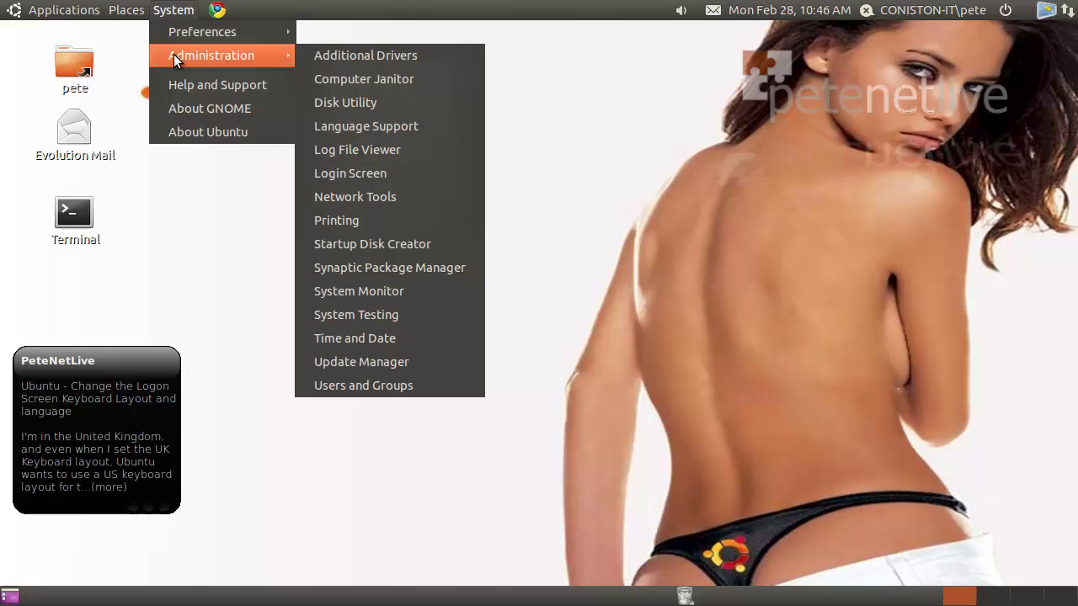
left_click(403, 268)
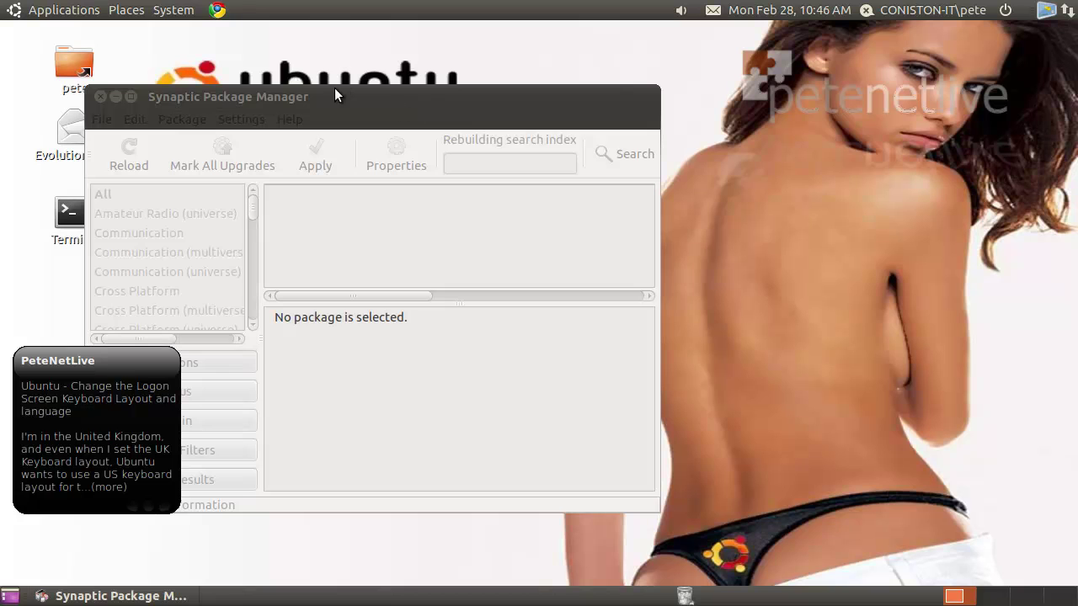
left_click_drag(327, 94, 417, 103)
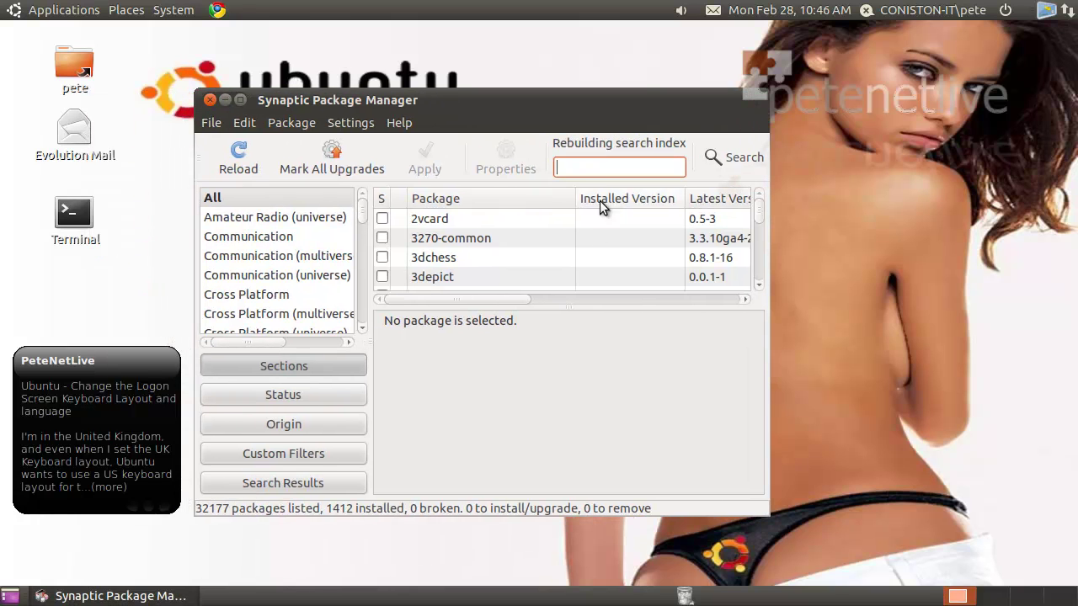
Quick-search for 'cairo dock' to list the matching packages.
left_click(549, 171)
type("c")
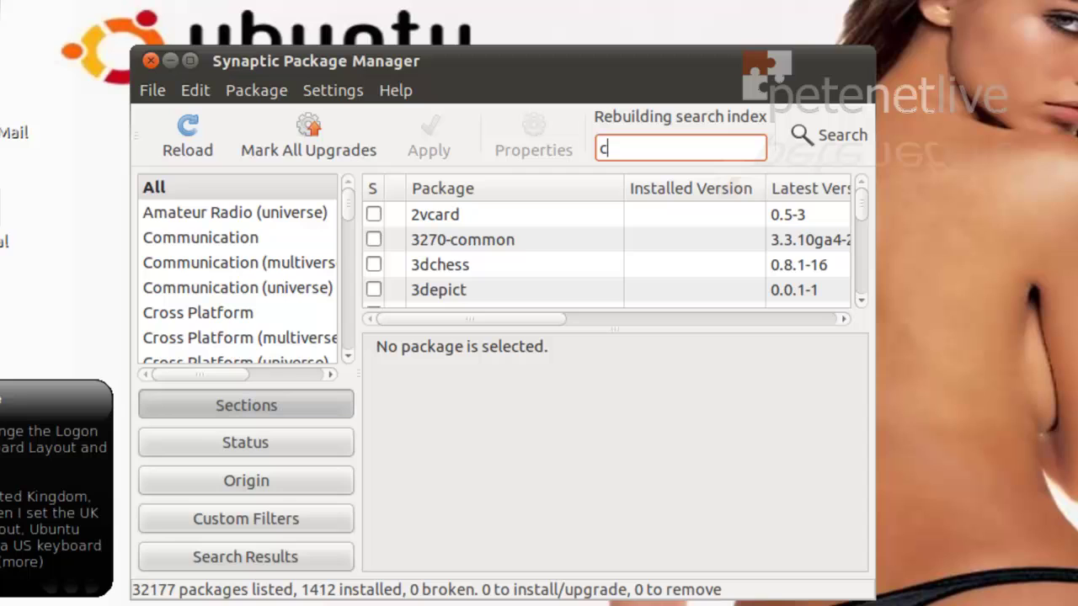
type("airo")
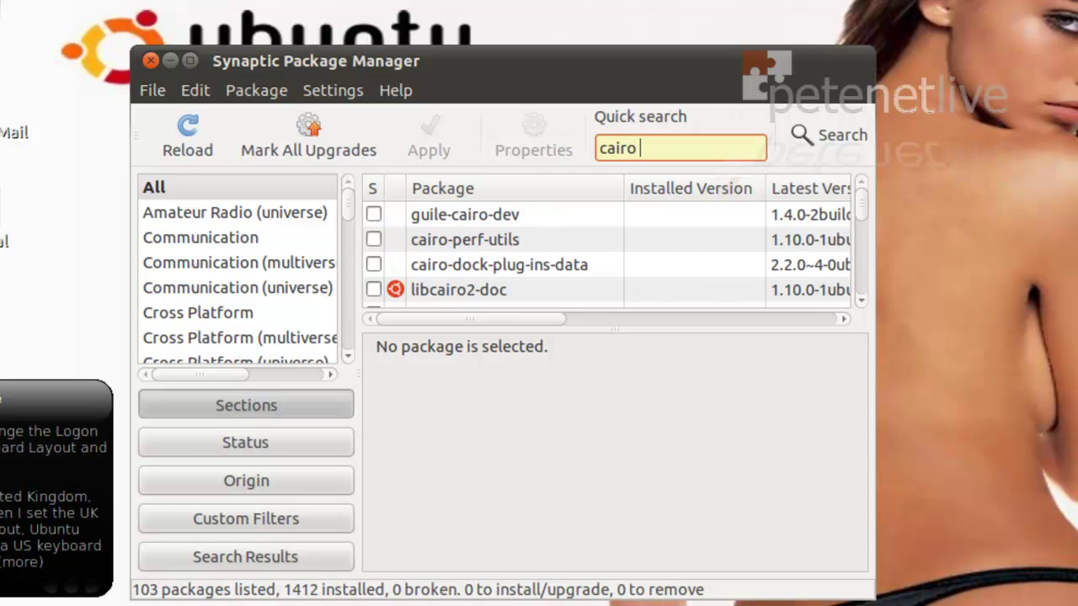
type(" dock")
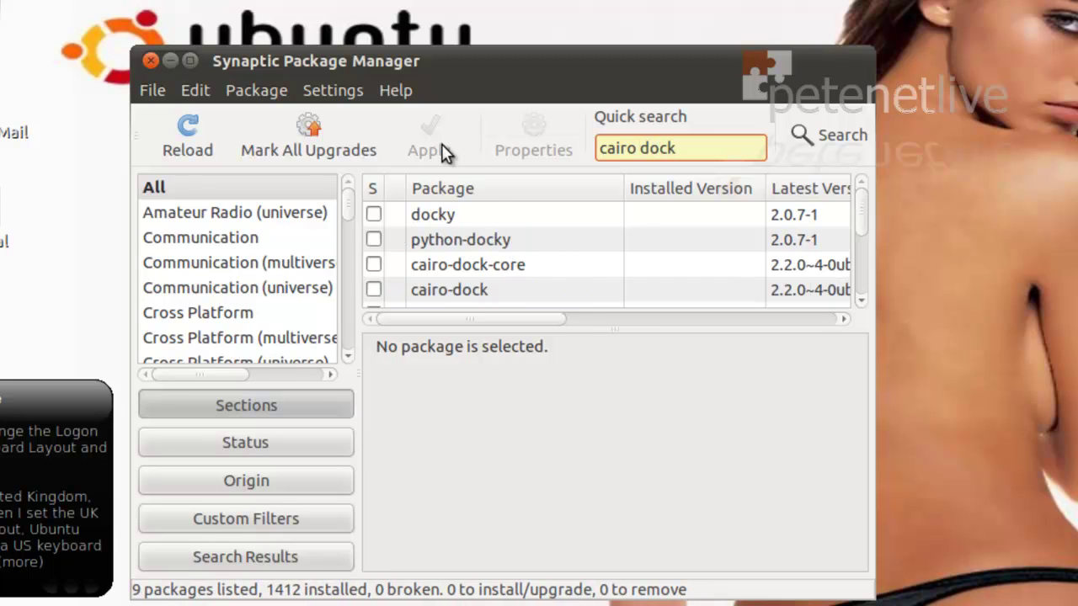
scroll(867, 303, "down", 1)
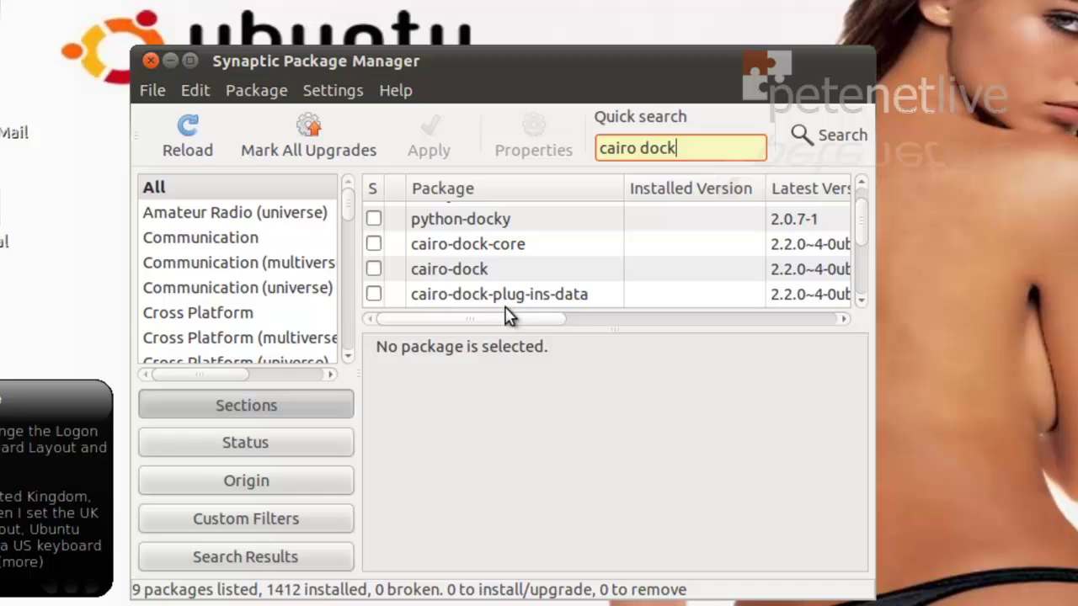
Mark cairo-dock for installation, accepting its additional required packages.
left_click(374, 269)
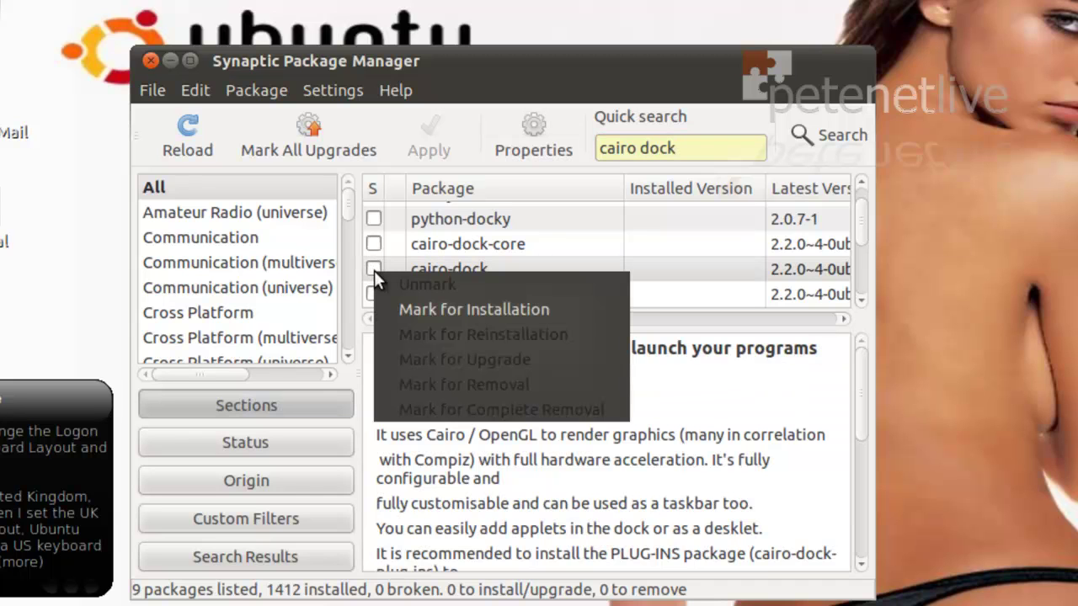
left_click(440, 318)
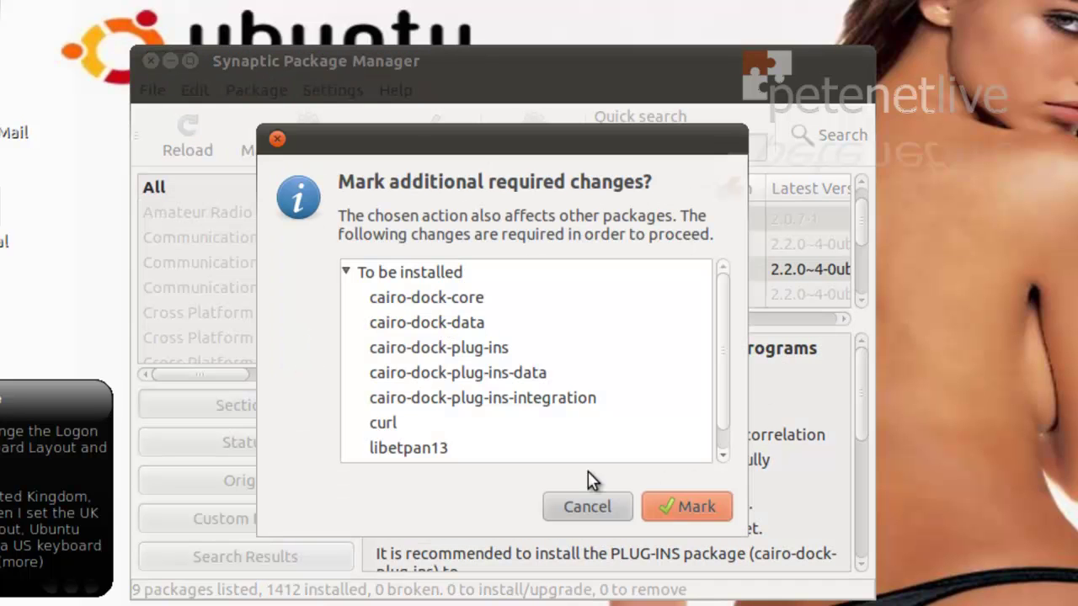
left_click(684, 505)
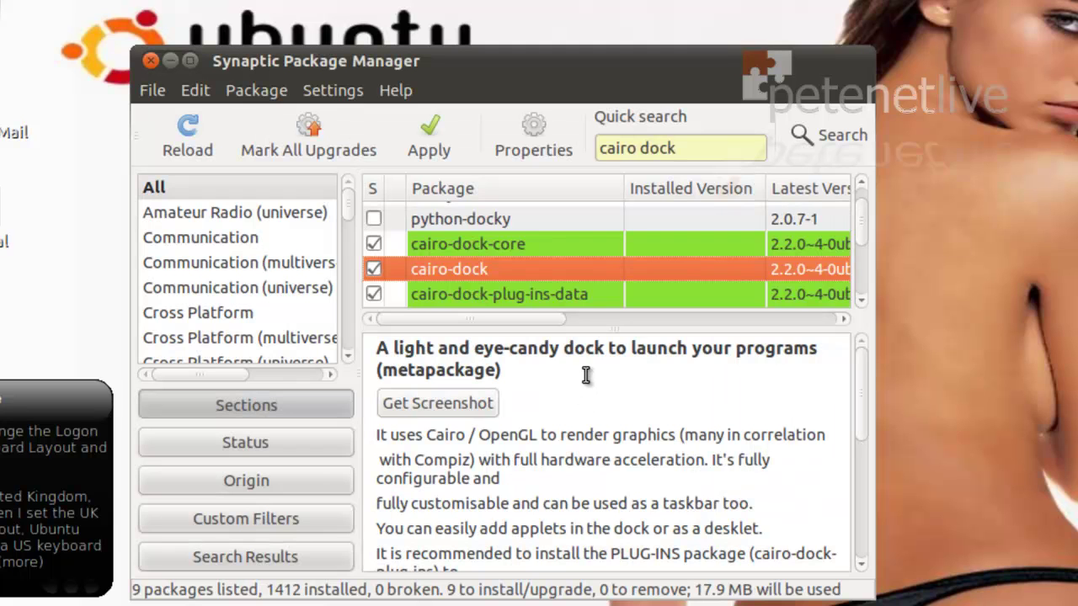
Apply the changes to install the 9 new packages, then close Synaptic.
left_click(428, 133)
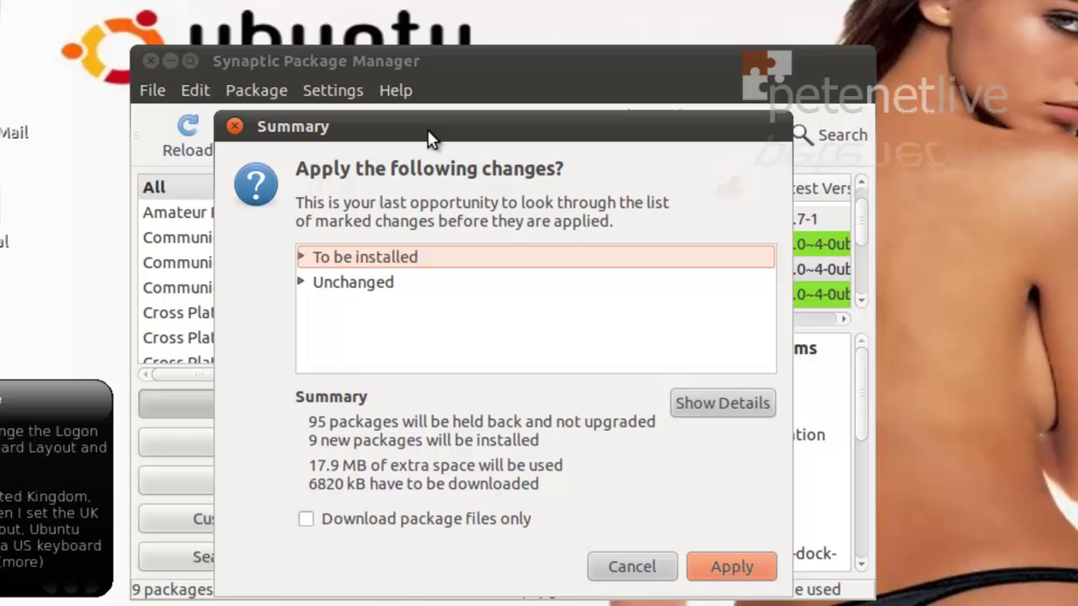
left_click(737, 566)
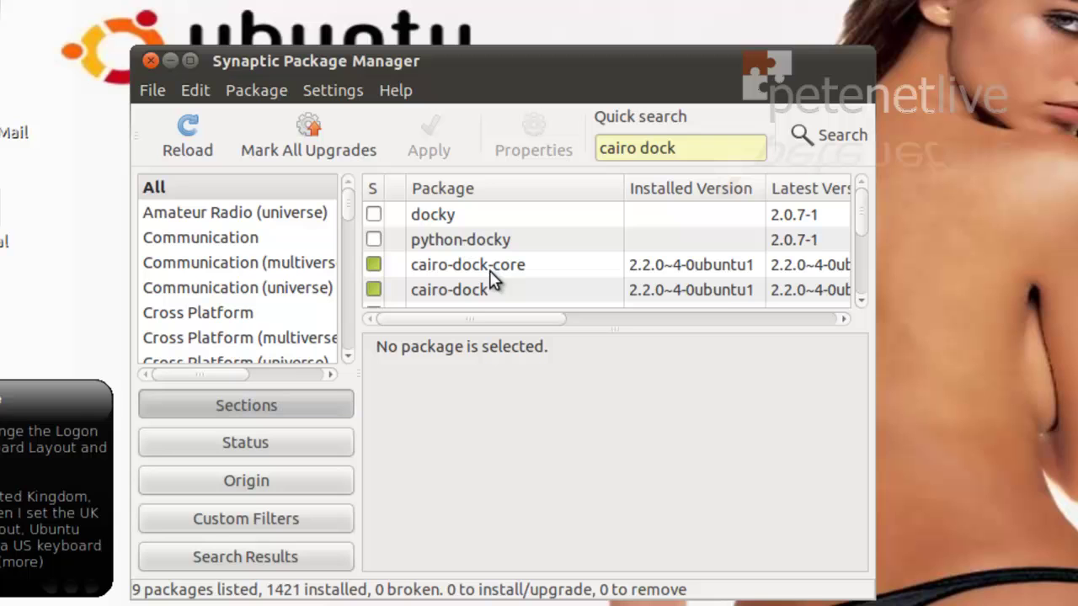
scroll(858, 297, "down", 3)
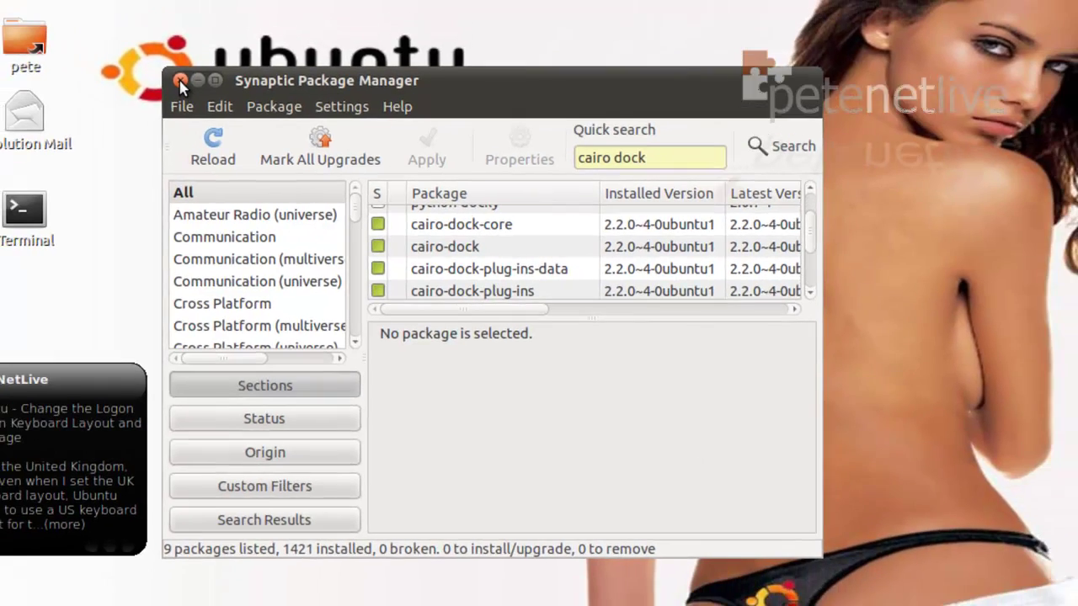
left_click(150, 61)
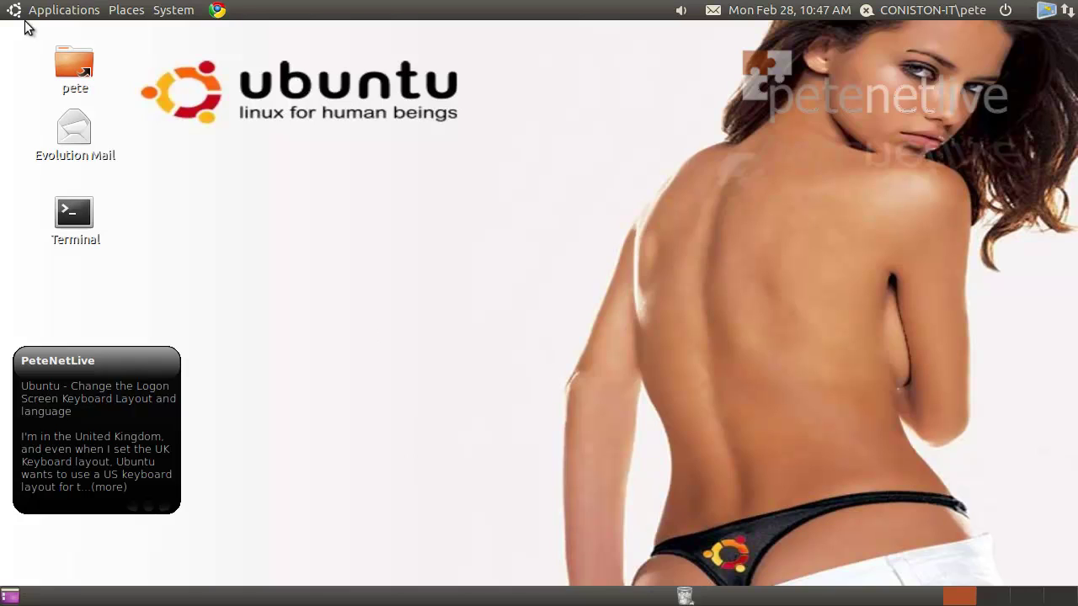
Start Cairo-Dock (no OpenGL) from Accessories, enabling and keeping desktop compositing.
left_click(64, 10)
mouse_move(63, 31)
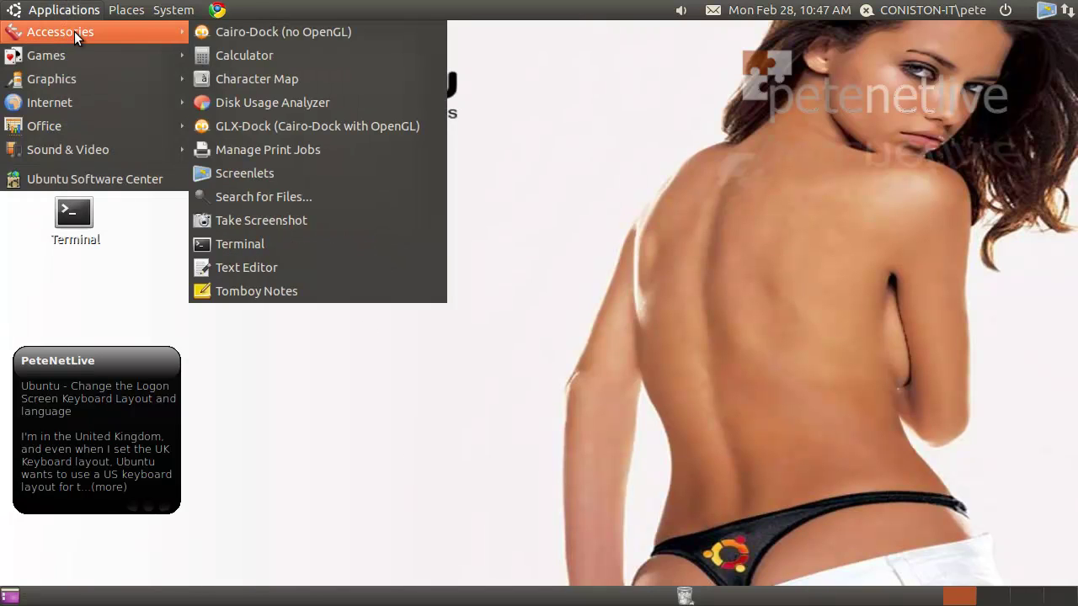
left_click(263, 31)
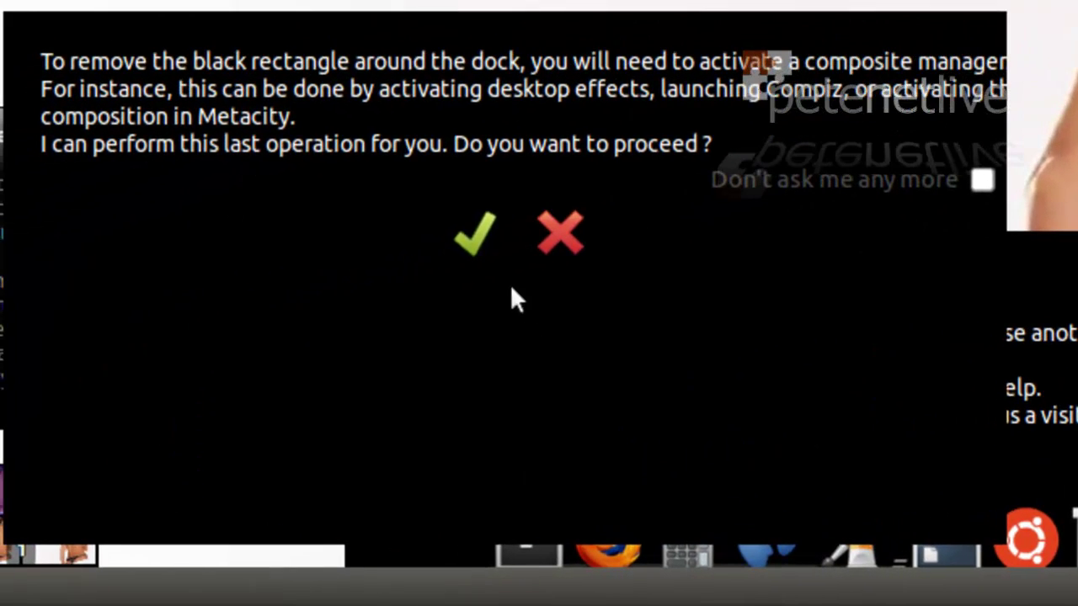
left_click(465, 239)
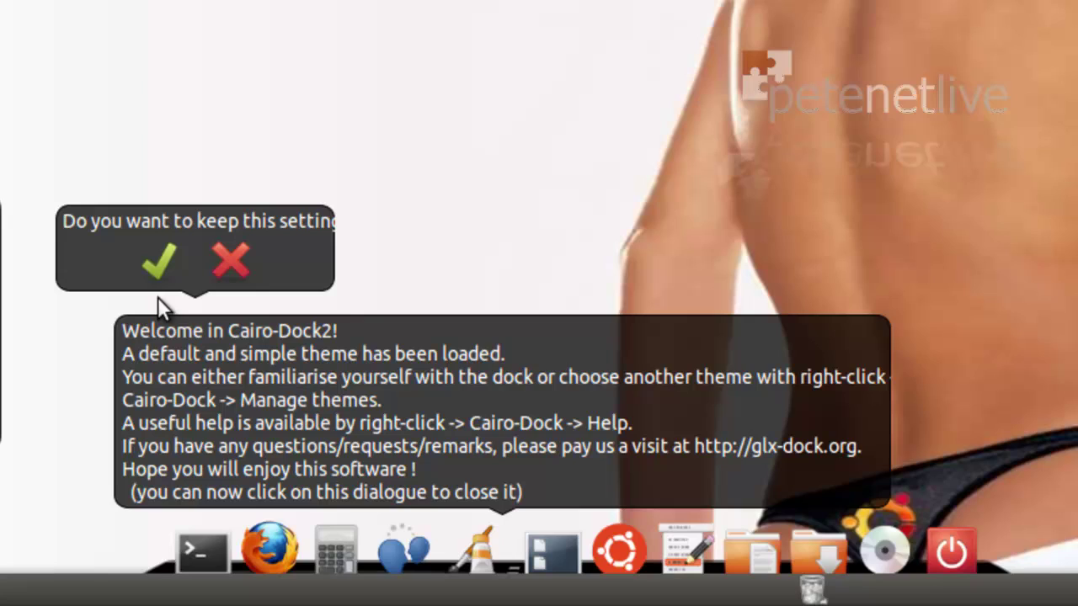
left_click(154, 258)
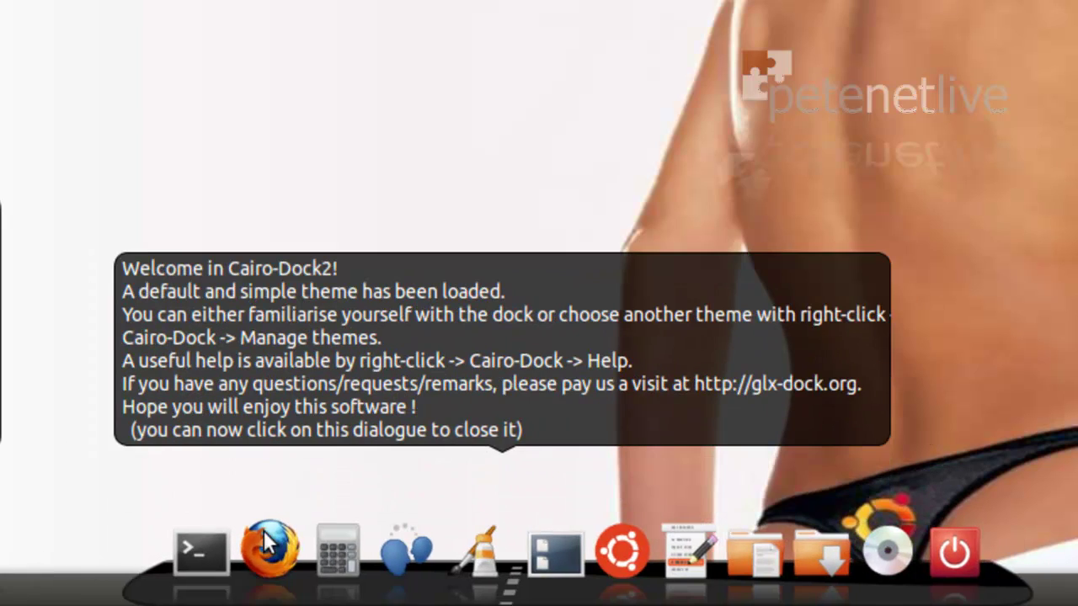
Remove the Firefox launcher from the dock.
right_click(270, 545)
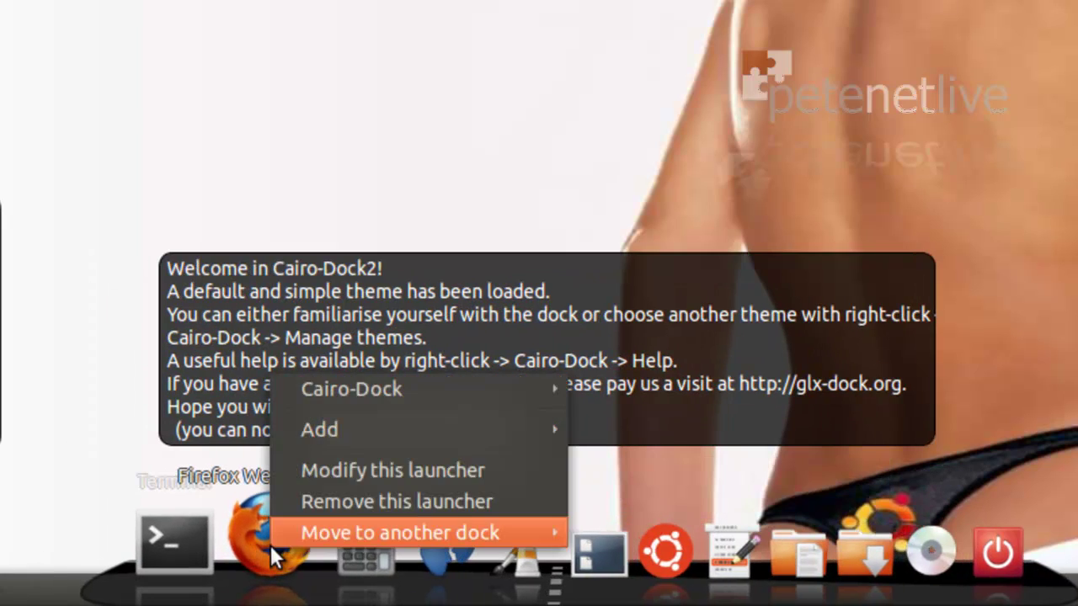
left_click(322, 502)
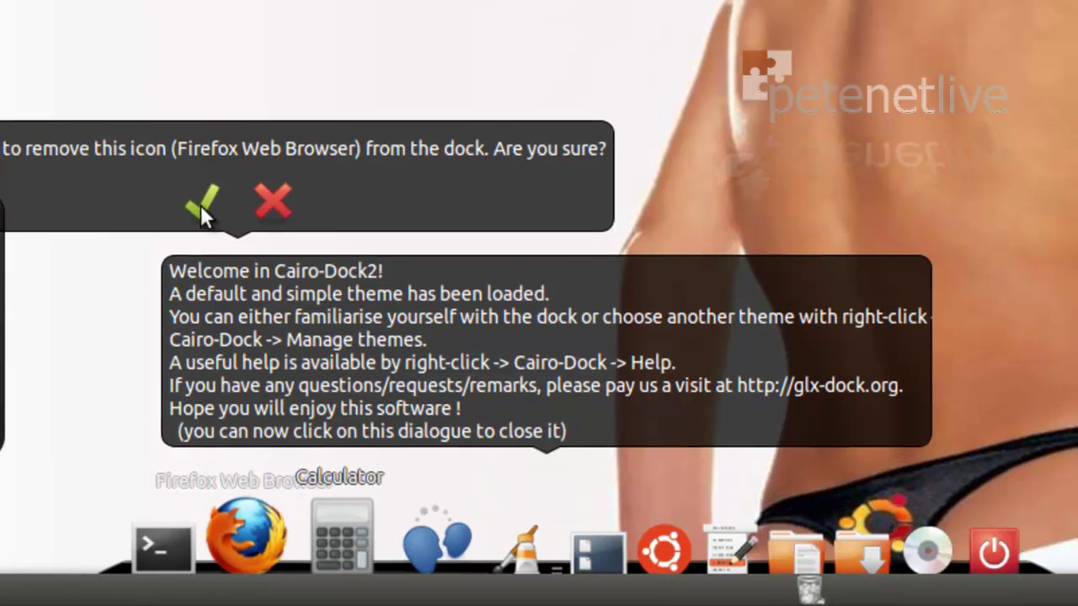
left_click(202, 202)
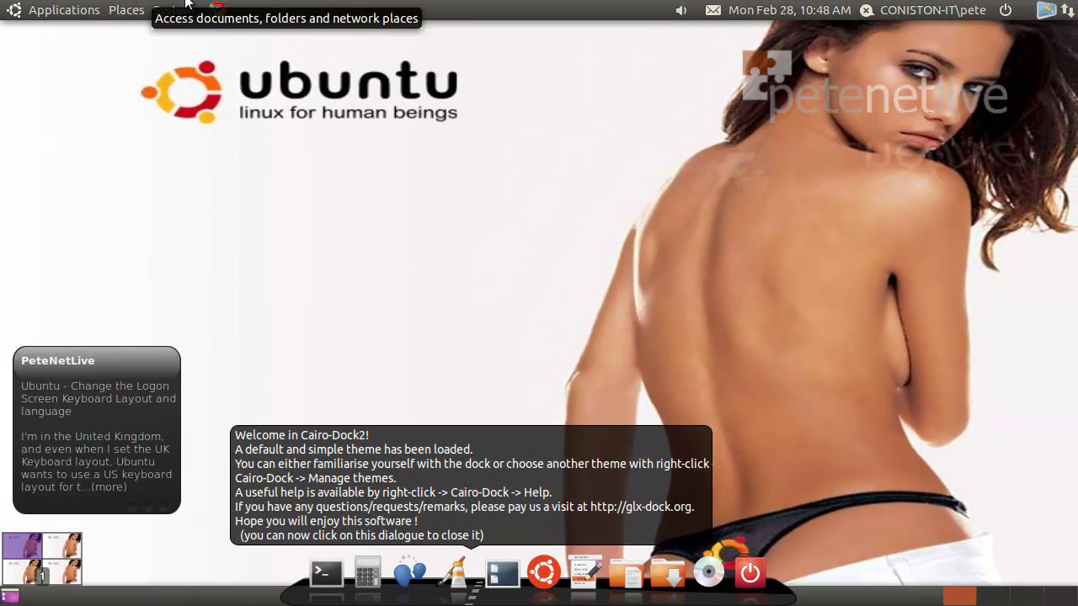
Drag the Google Chrome launcher onto the dock and dismiss the welcome message.
left_click_drag(221, 21, 476, 580)
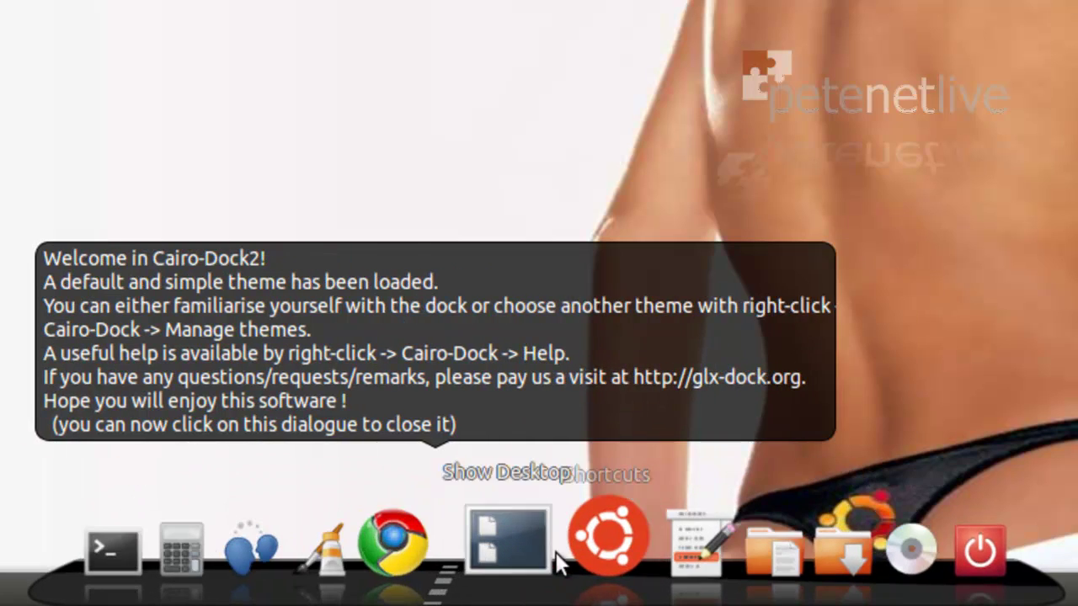
mouse_move(601, 552)
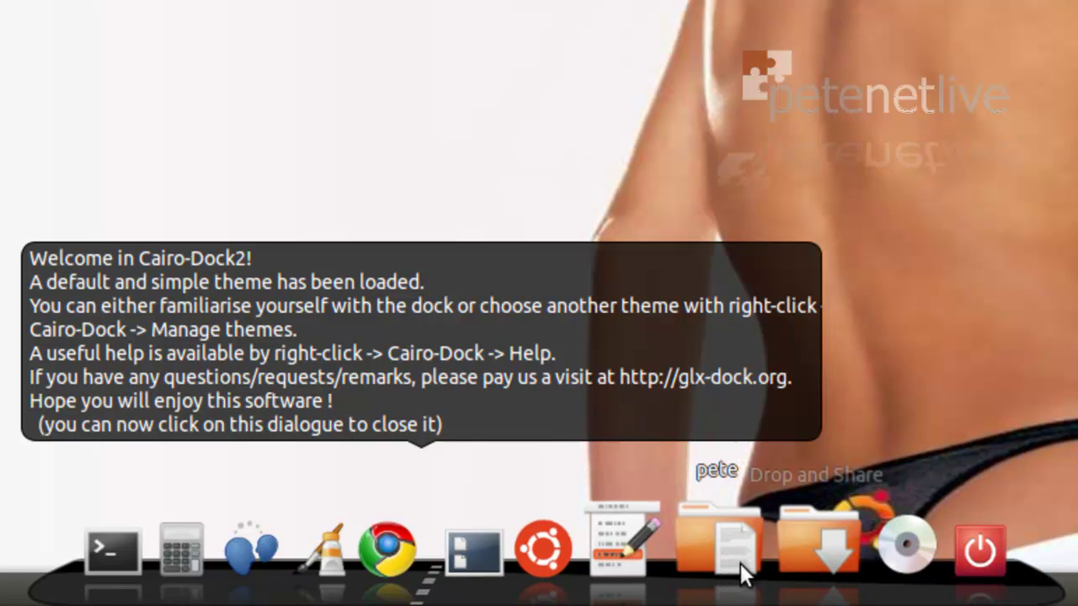
left_click(571, 366)
left_click(592, 559)
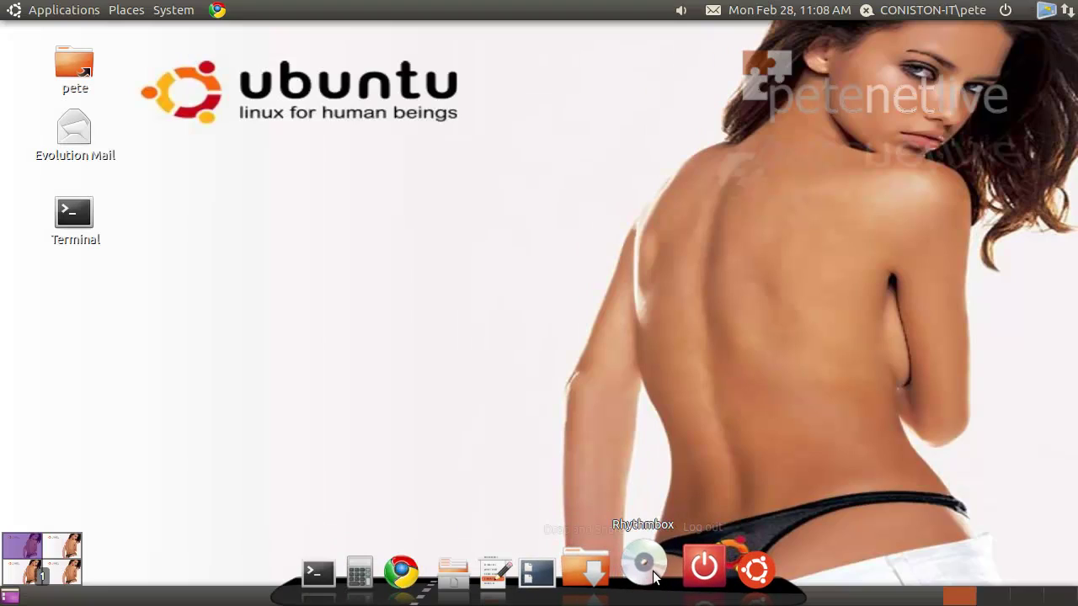
Remove the Rhythmbox musicPlayer applet from the dock.
right_click(849, 532)
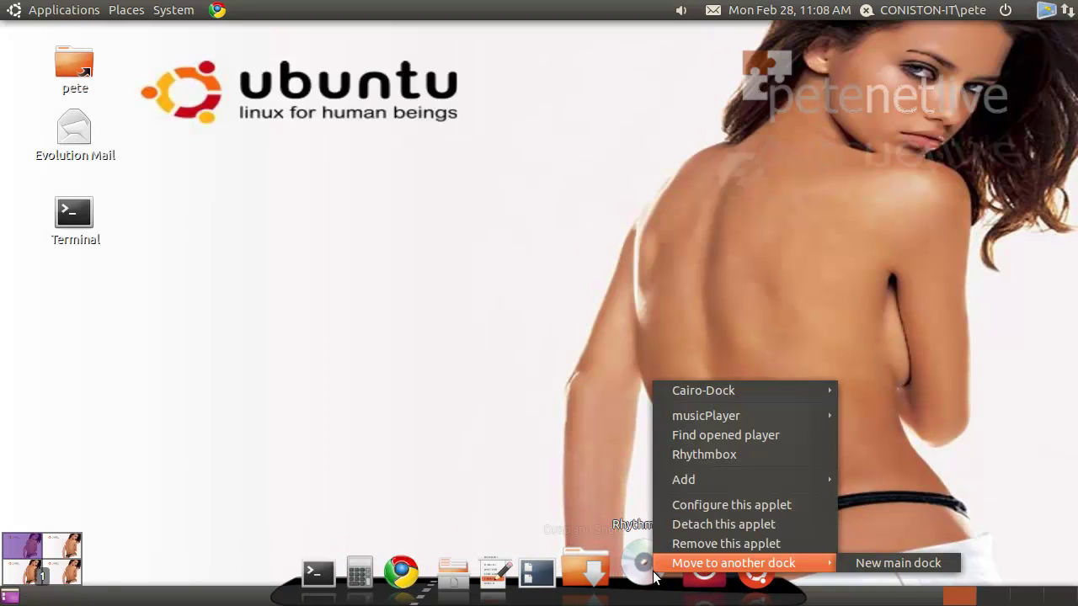
left_click(678, 544)
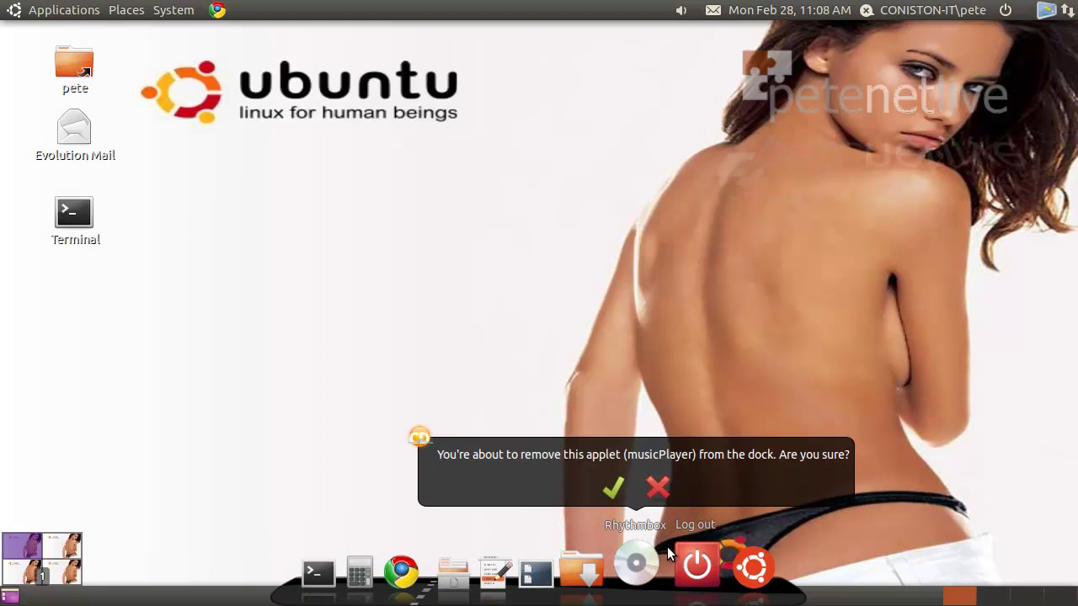
left_click(612, 490)
left_click(504, 566)
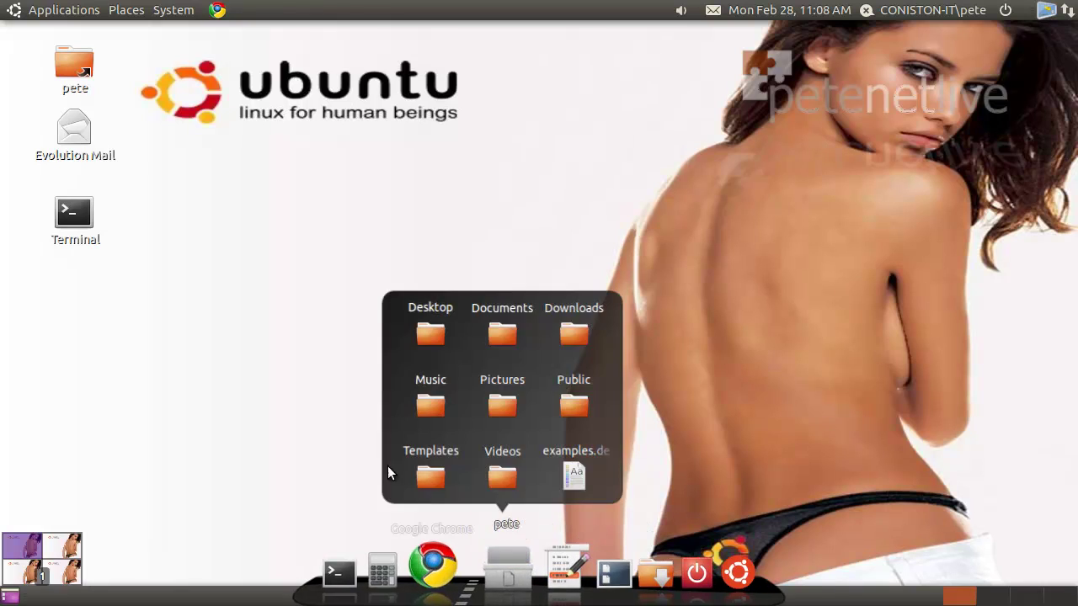
Drag VLC media player from Applications > Sound & Video onto the dock.
left_click(59, 9)
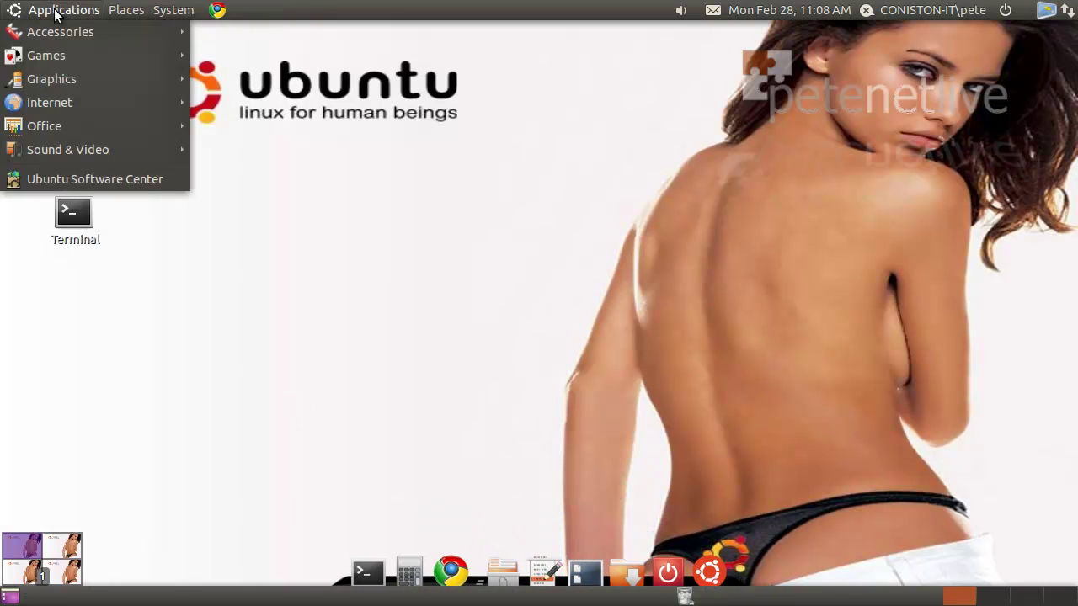
mouse_move(55, 146)
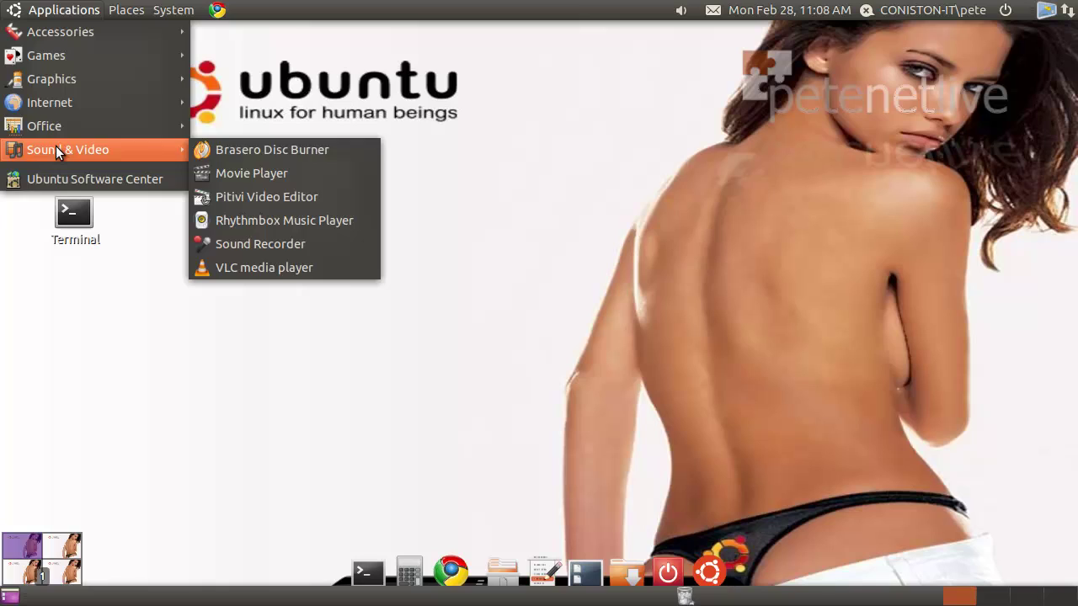
mouse_move(203, 267)
left_mouse_down()
mouse_move(413, 440)
mouse_move(596, 566)
mouse_move(636, 555)
mouse_move(652, 533)
mouse_move(472, 569)
left_mouse_up()
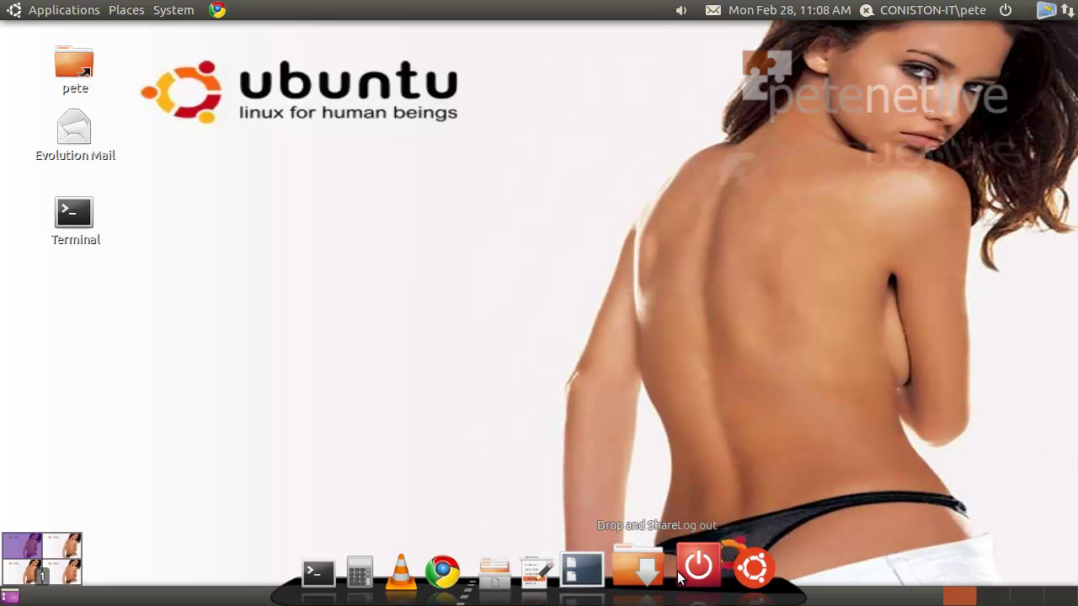
mouse_move(722, 571)
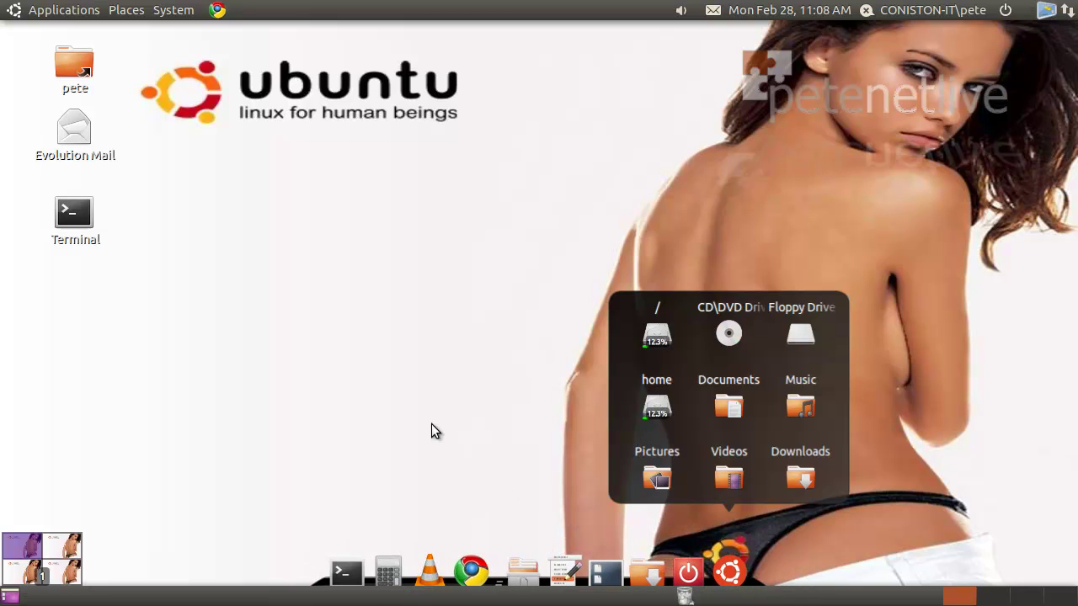
Turn on 'Launch Cairo-Dock on startup' from a dock icon's right-click Cairo-Dock submenu.
right_click(466, 597)
left_click(451, 603)
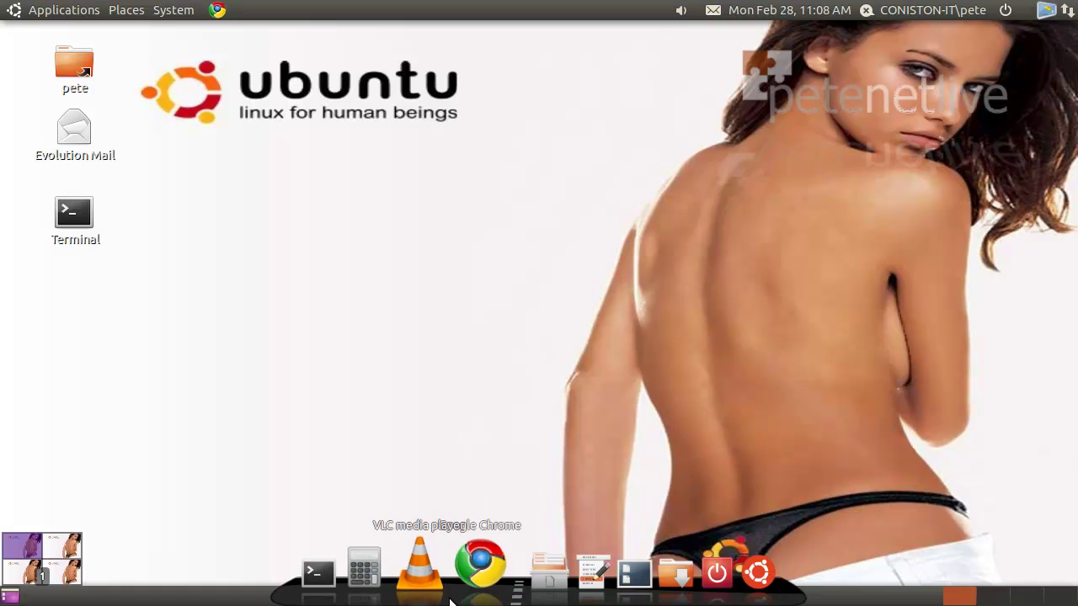
right_click(450, 601)
mouse_move(514, 499)
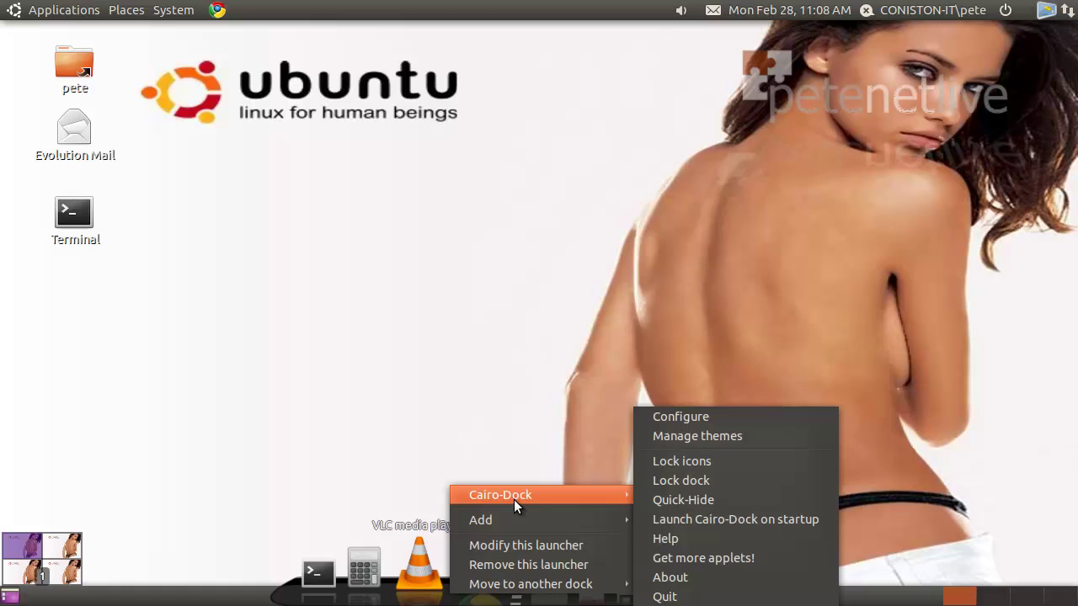
left_click(692, 524)
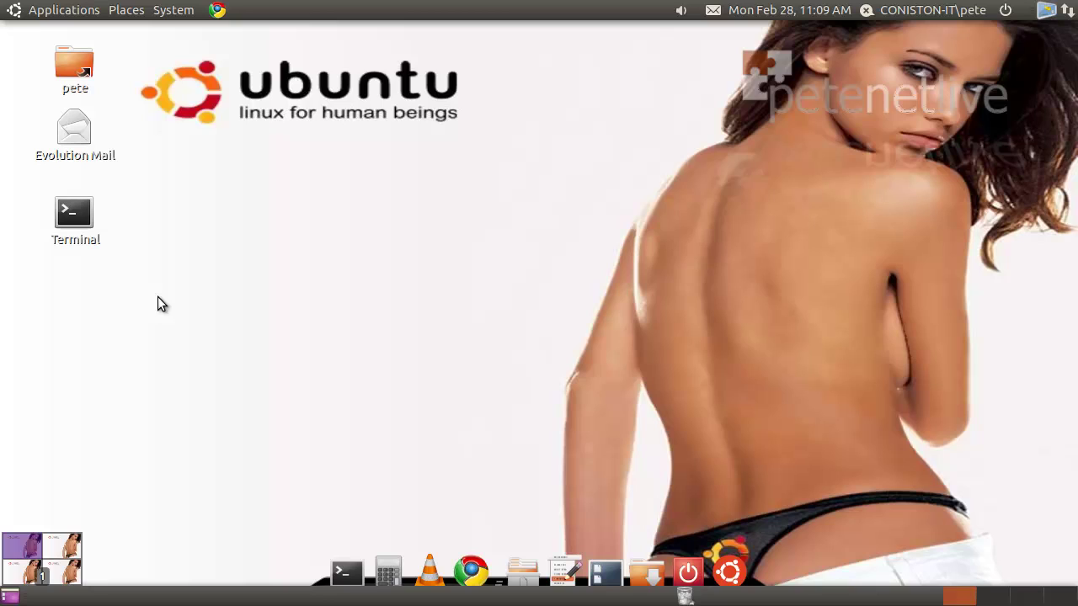
Drag Evolution Mail onto the dock, then trash the pete, Evolution Mail and Terminal desktop icons.
left_click_drag(154, 292, 117, 246)
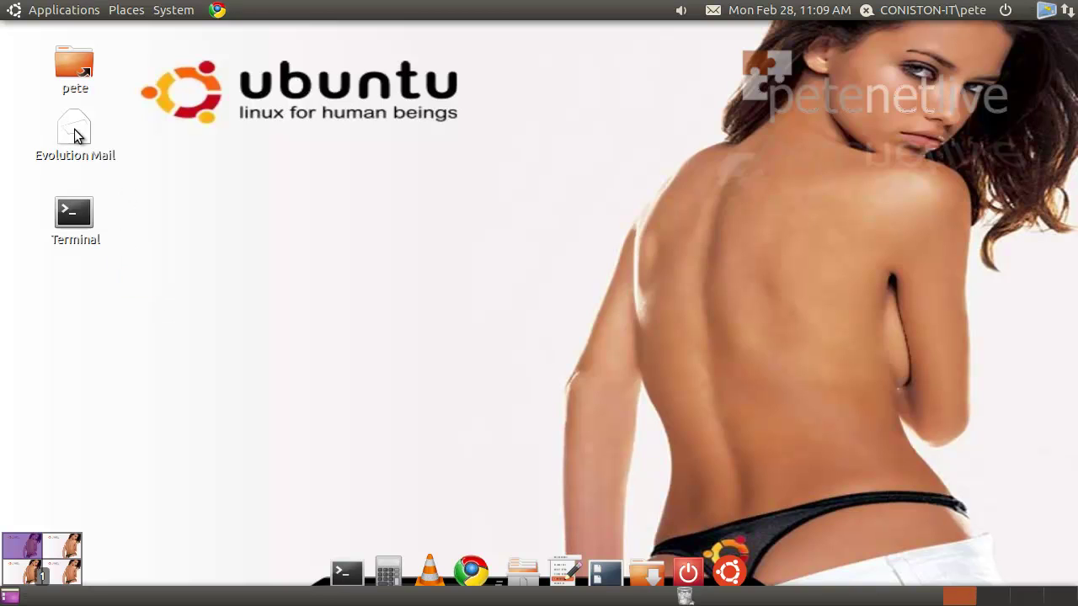
left_click_drag(75, 135, 480, 579)
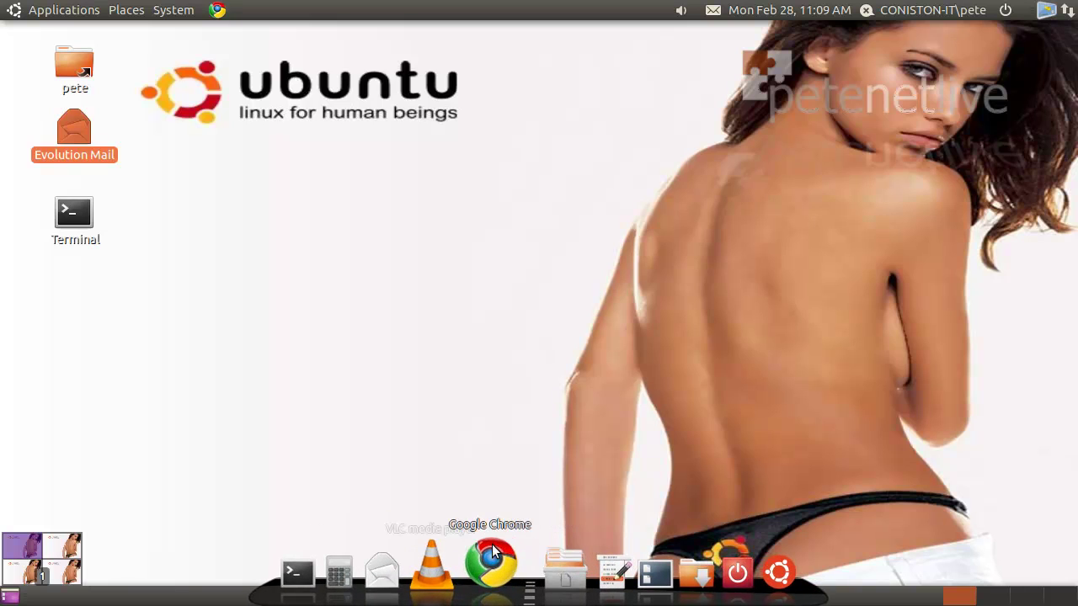
left_click_drag(144, 281, 74, 56)
right_click(74, 56)
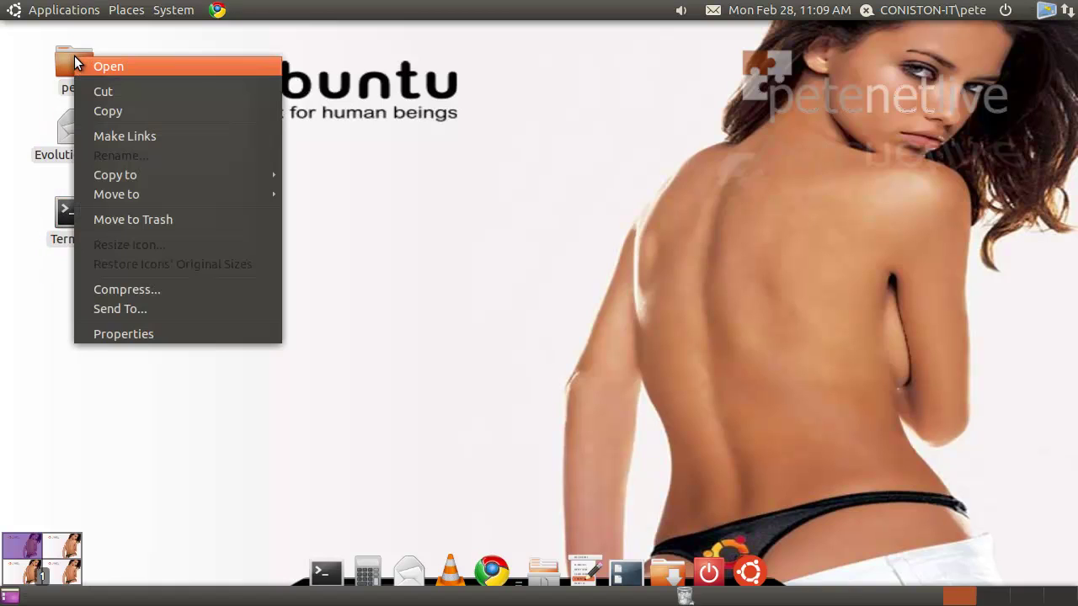
left_click(131, 218)
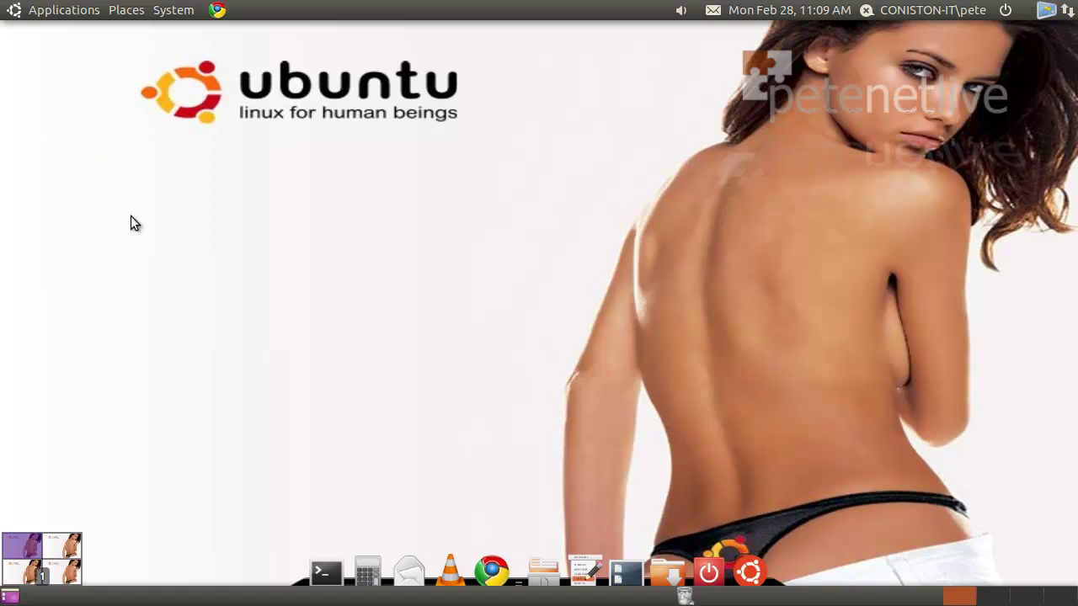